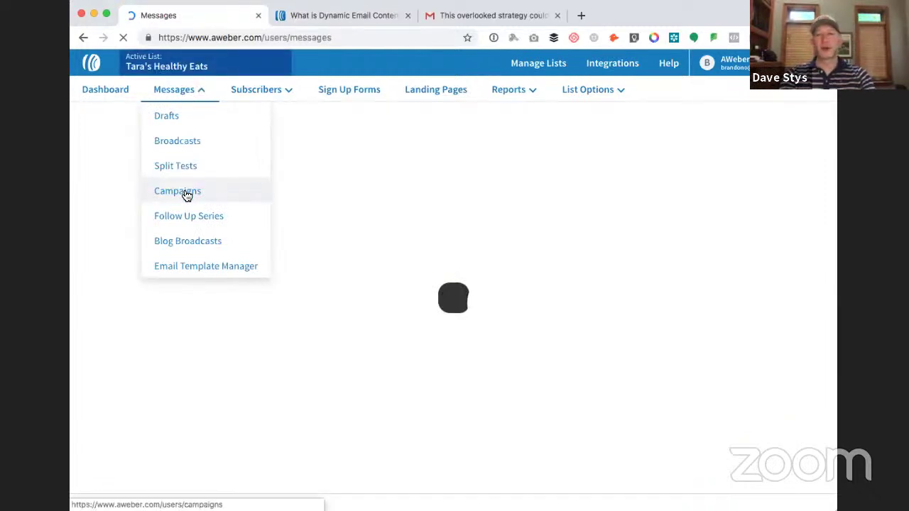
Step: Open the list's campaigns overview, close the two other browser tabs, and look through the existing campaigns
{"action": "left_click", "coordinate": [177, 192]}
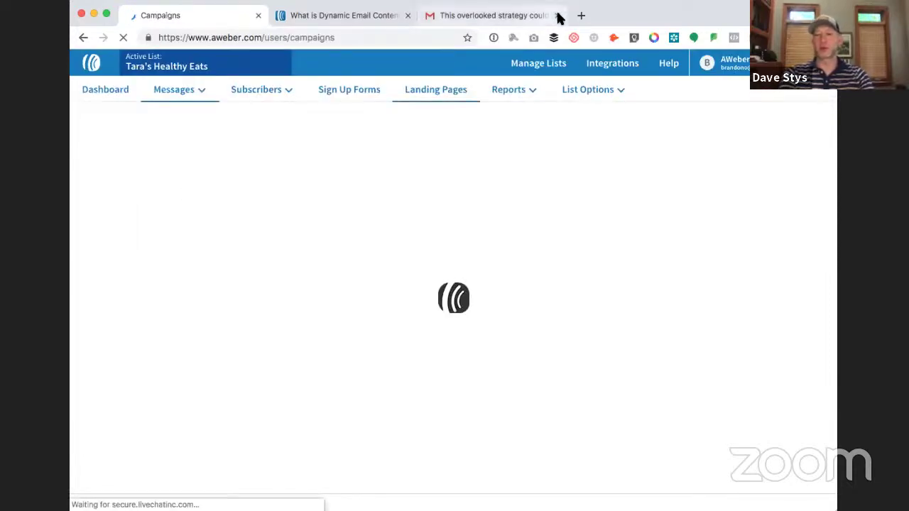
{"action": "left_click", "coordinate": [407, 17]}
{"action": "left_click", "coordinate": [408, 16]}
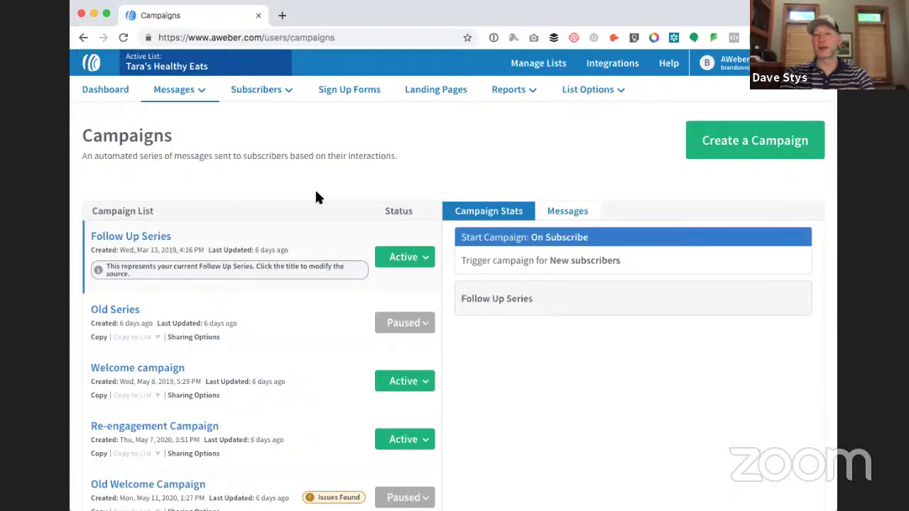
{"action": "scroll", "coordinate": [315, 196], "scroll_direction": "down", "scroll_amount": 5}
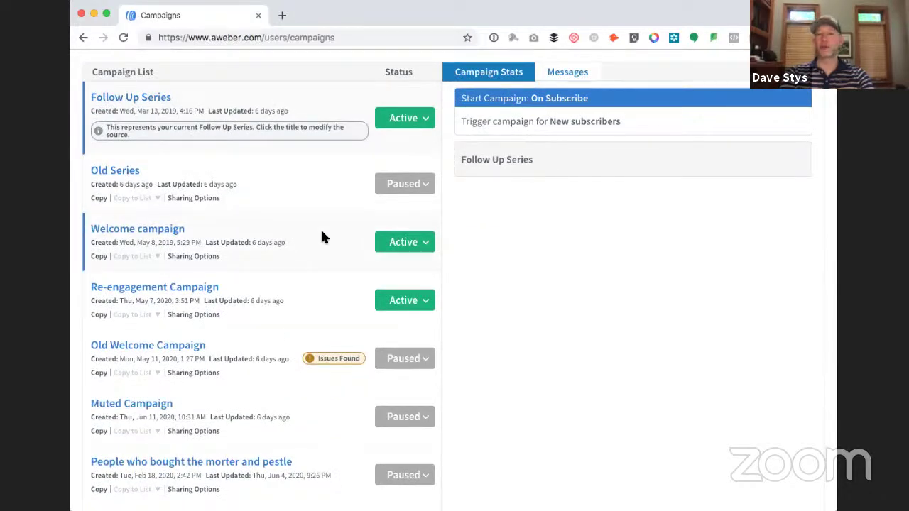
{"action": "scroll", "coordinate": [321, 232], "scroll_direction": "up", "scroll_amount": 4}
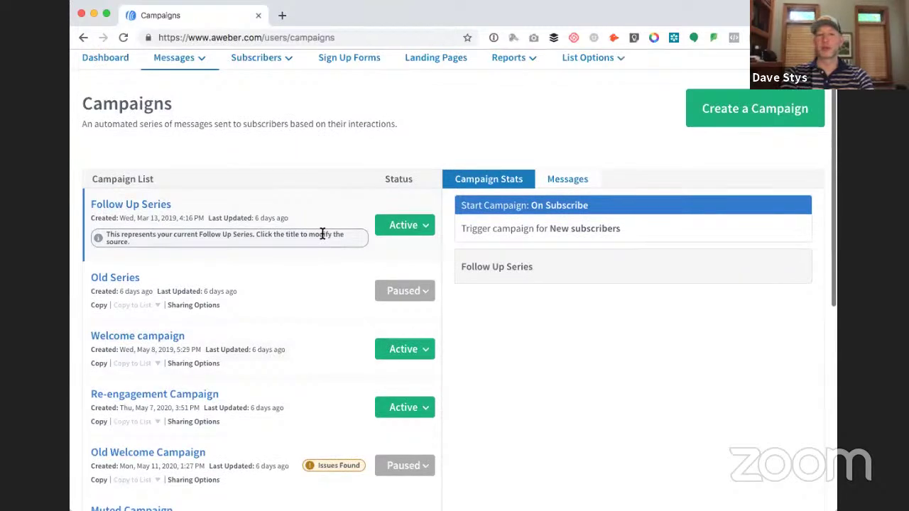
{"action": "scroll", "coordinate": [321, 234], "scroll_direction": "up", "scroll_amount": 1}
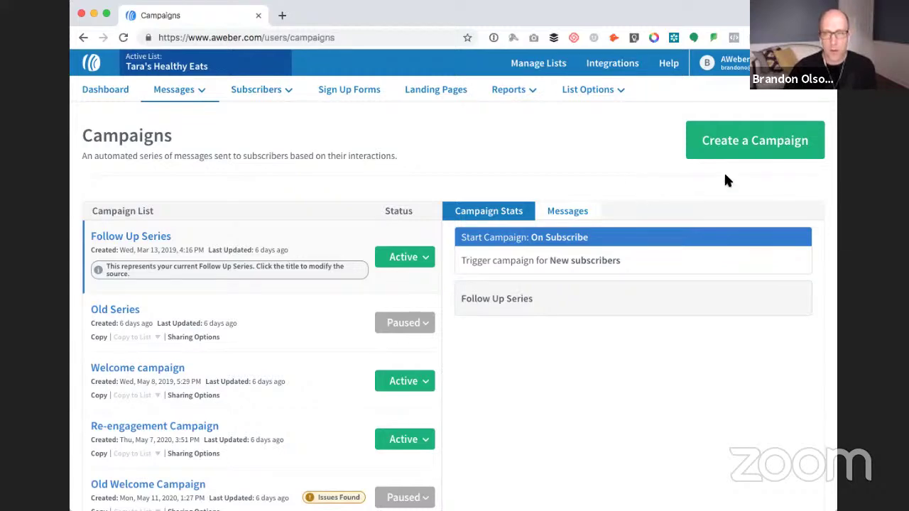
Step: Create a blank campaign named "Nurture Campaign"
{"action": "left_click", "coordinate": [749, 144]}
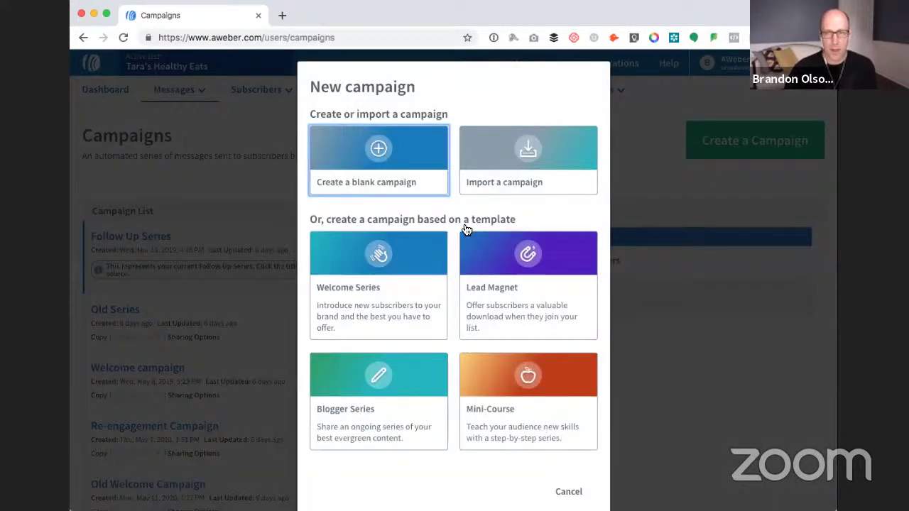
{"action": "left_click", "coordinate": [380, 159]}
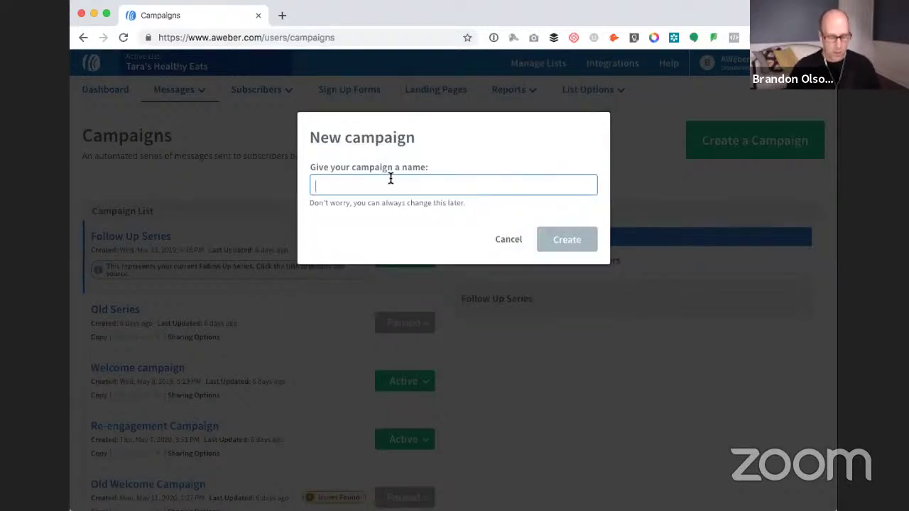
{"action": "type", "text": "NUrture"}
{"action": "key", "text": "BackSpace"}
{"action": "key", "text": "BackSpace"}
{"action": "key", "text": "BackSpace"}
{"action": "key", "text": "BackSpace"}
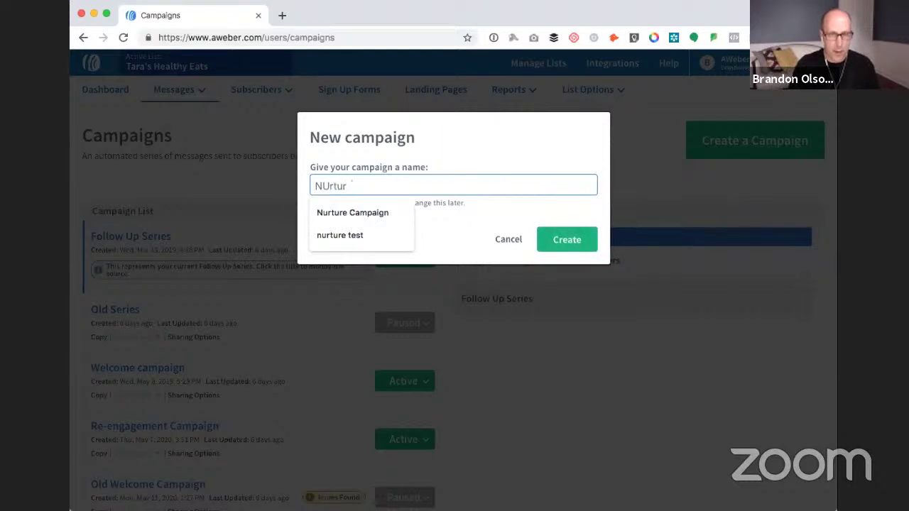
{"action": "key", "text": "BackSpace"}
{"action": "key", "text": "BackSpace"}
{"action": "type", "text": "urture"}
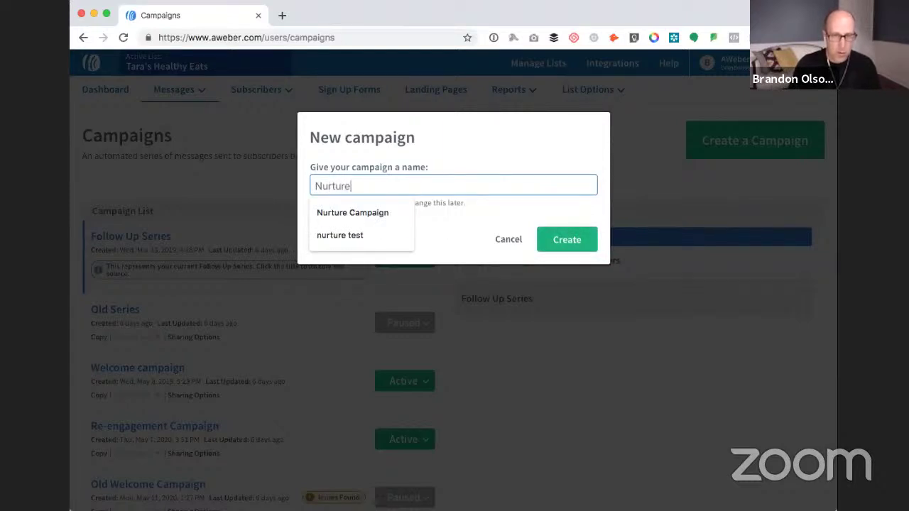
{"action": "type", "text": " Campagin"}
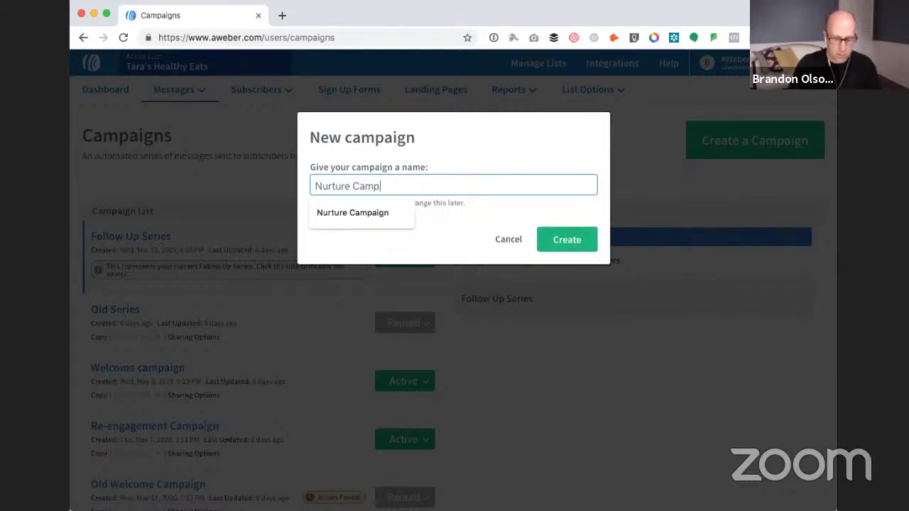
{"action": "key", "text": "BackSpace"}
{"action": "key", "text": "BackSpace"}
{"action": "key", "text": "BackSpace"}
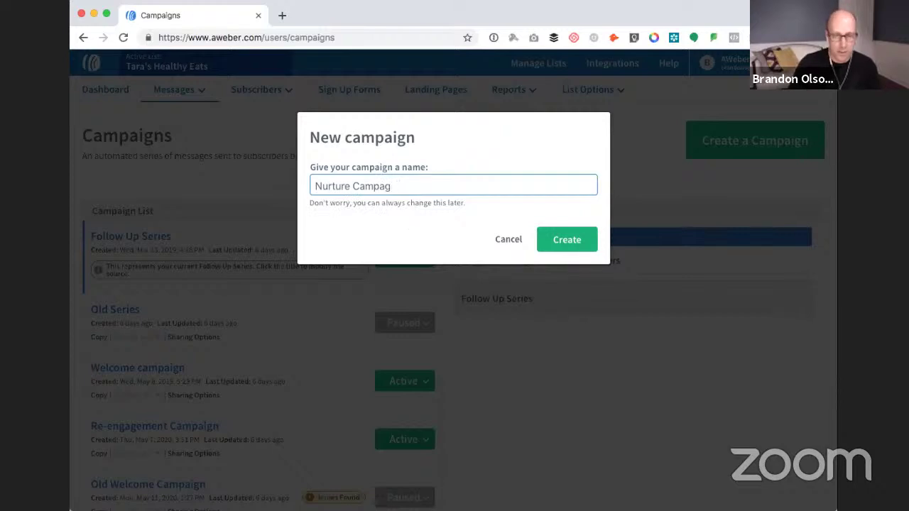
{"action": "type", "text": "ign"}
{"action": "left_click", "coordinate": [560, 246]}
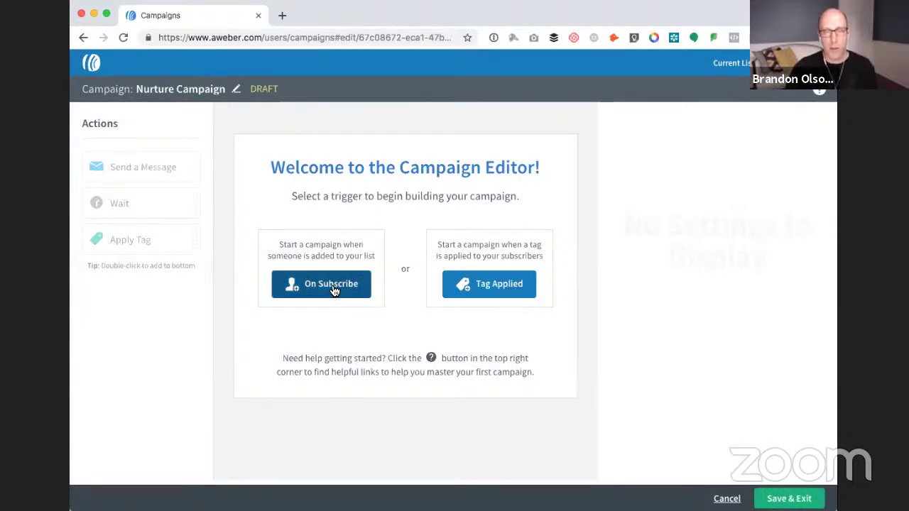
Step: Start the campaign with a Tag Applied trigger that uses the tag "nurture campaign"
{"action": "left_click", "coordinate": [487, 288]}
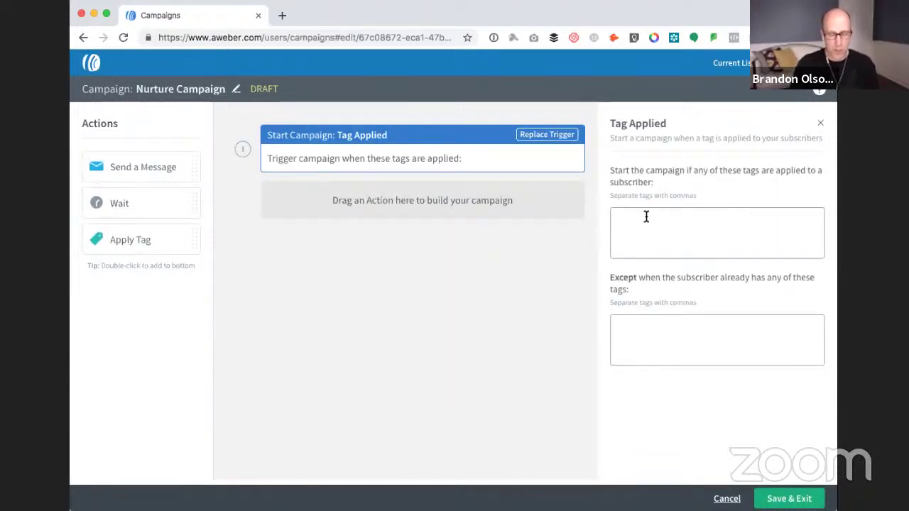
{"action": "type", "text": "nurture"}
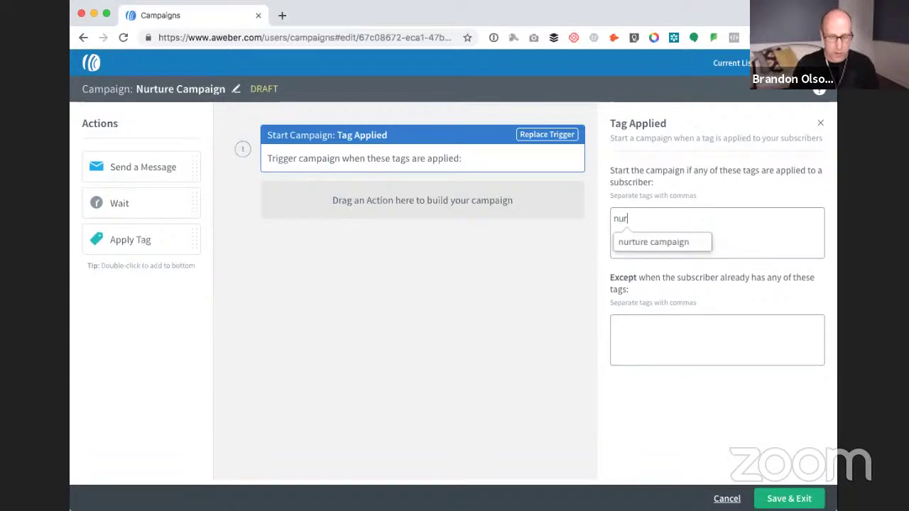
{"action": "left_click", "coordinate": [651, 241]}
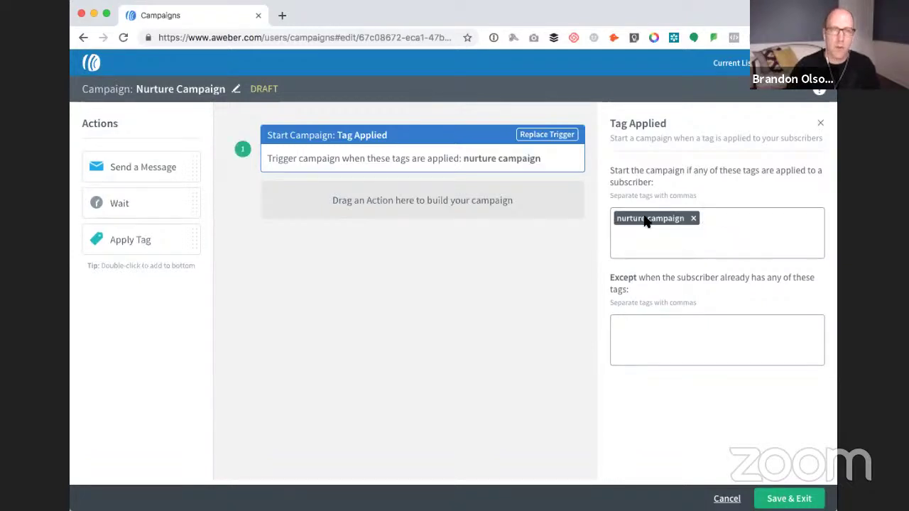
Step: Build a sequence of three Send Message actions below the trigger, separated by two Wait actions of 1 day
{"action": "left_click_drag", "start_coordinate": [185, 185], "coordinate": [284, 202]}
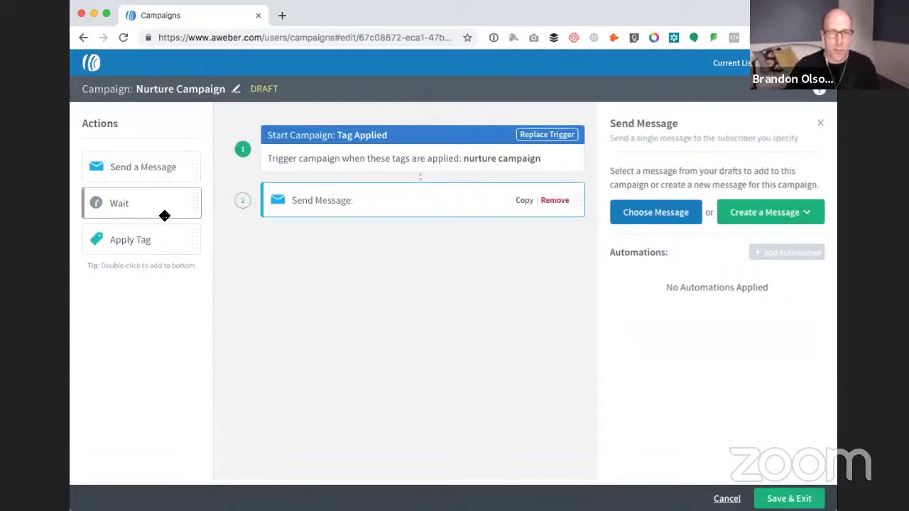
{"action": "left_click_drag", "start_coordinate": [166, 206], "coordinate": [319, 249]}
{"action": "left_click_drag", "start_coordinate": [143, 167], "coordinate": [328, 302]}
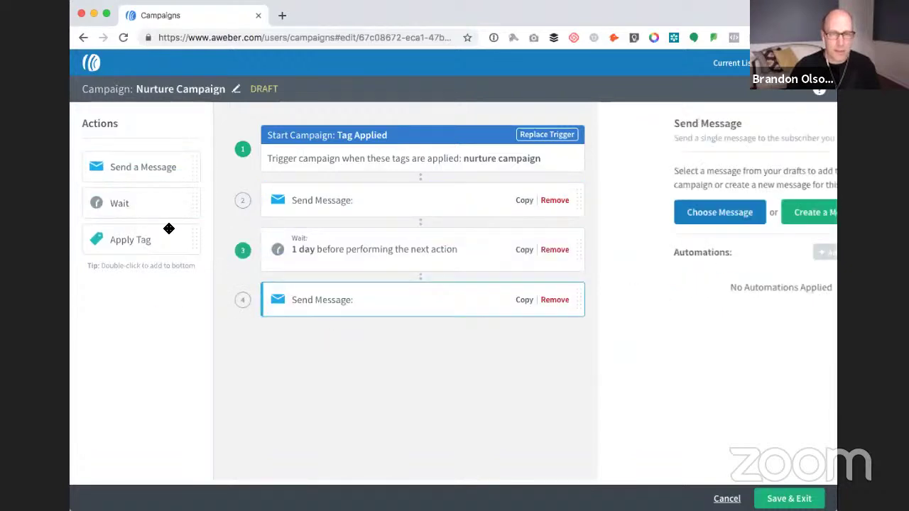
{"action": "left_click_drag", "start_coordinate": [142, 206], "coordinate": [312, 342]}
{"action": "left_click_drag", "start_coordinate": [149, 168], "coordinate": [345, 395]}
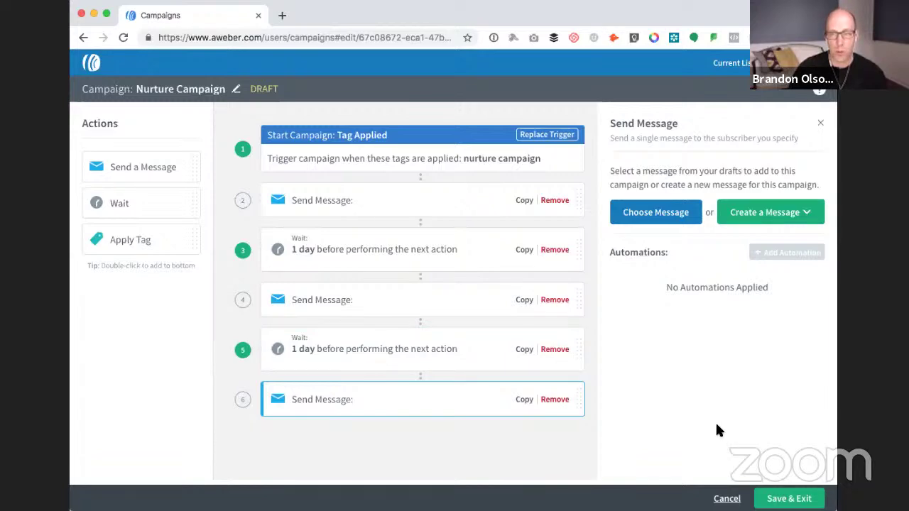
Step: Save the campaign and exit the editor, and check the activation option in the Nurture Campaign's status
{"action": "left_click", "coordinate": [787, 498]}
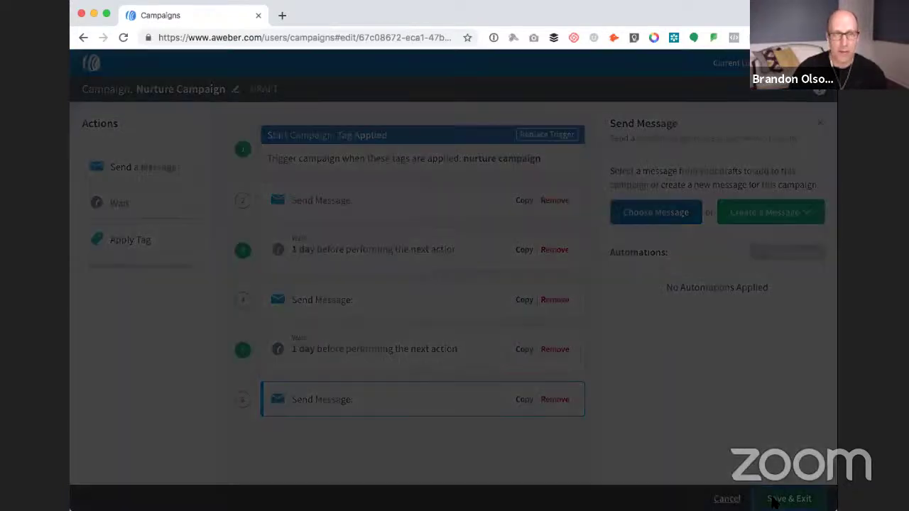
{"action": "left_click", "coordinate": [556, 242]}
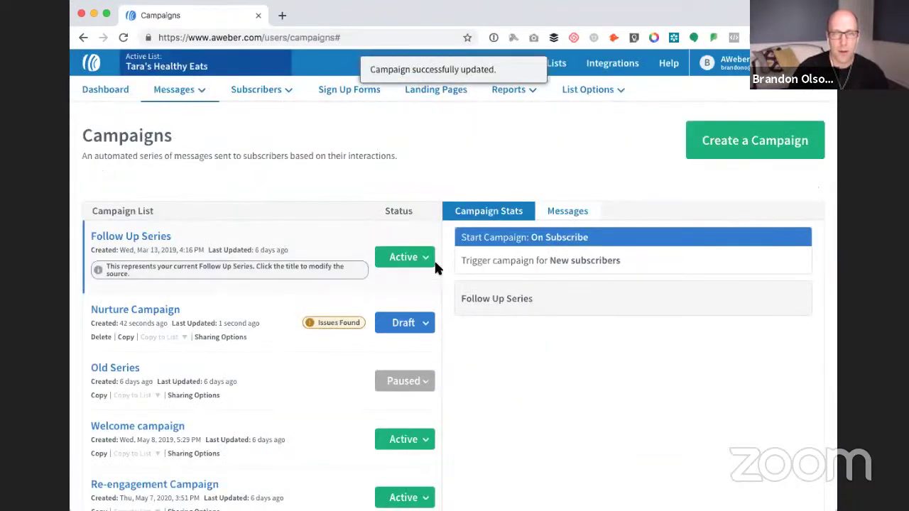
{"action": "left_click", "coordinate": [425, 327]}
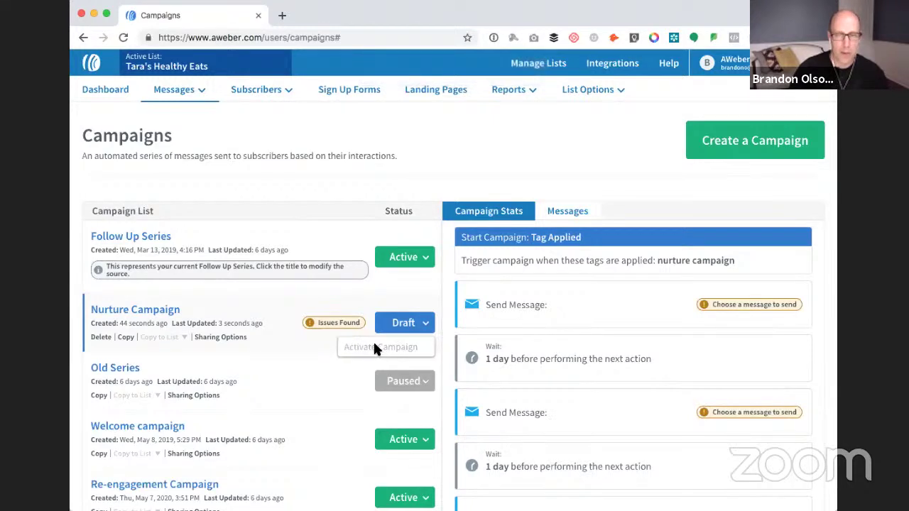
{"action": "left_click", "coordinate": [375, 286]}
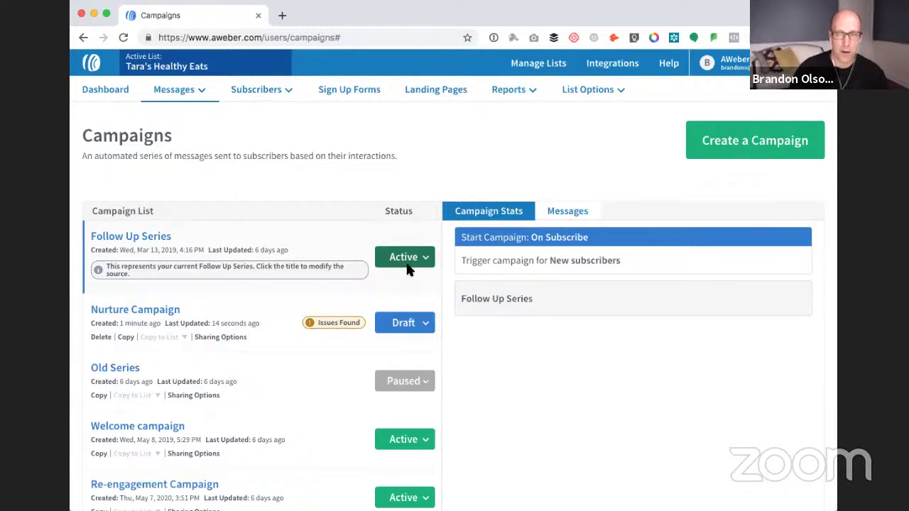
Step: Search the list's subscribers for those whose Date Added is before 5/1/2020
{"action": "left_click", "coordinate": [270, 92]}
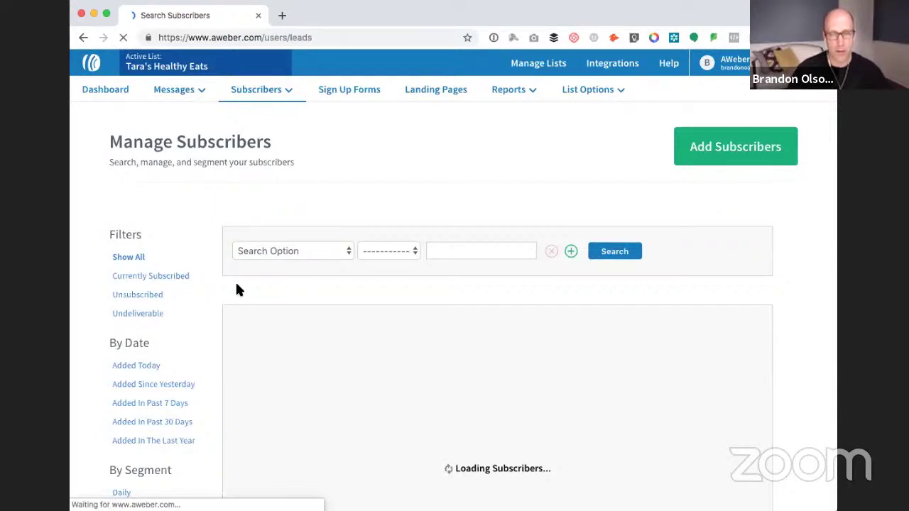
{"action": "left_click", "coordinate": [314, 252]}
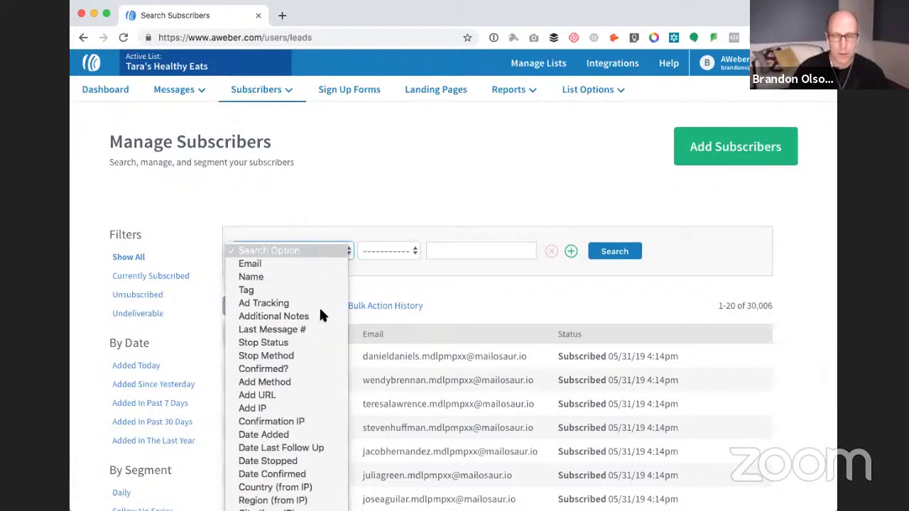
{"action": "left_click", "coordinate": [307, 384]}
{"action": "left_click", "coordinate": [306, 258]}
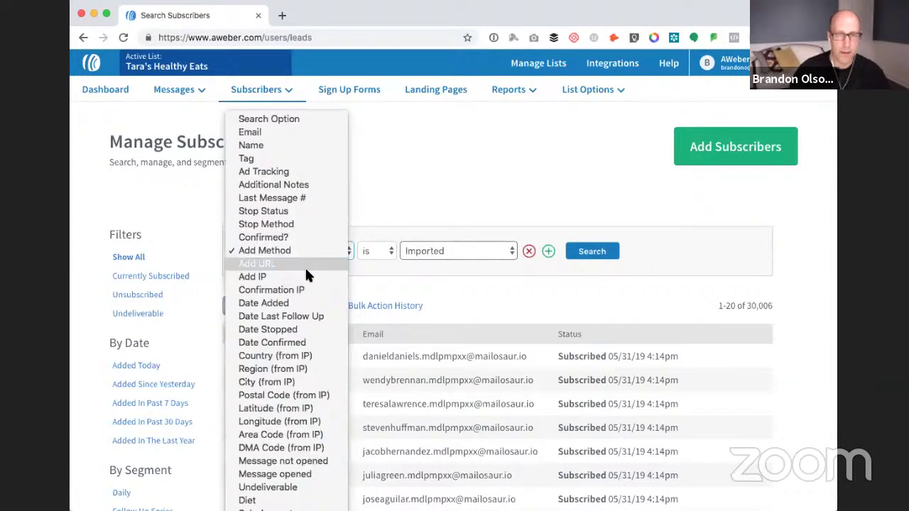
{"action": "left_click", "coordinate": [286, 303]}
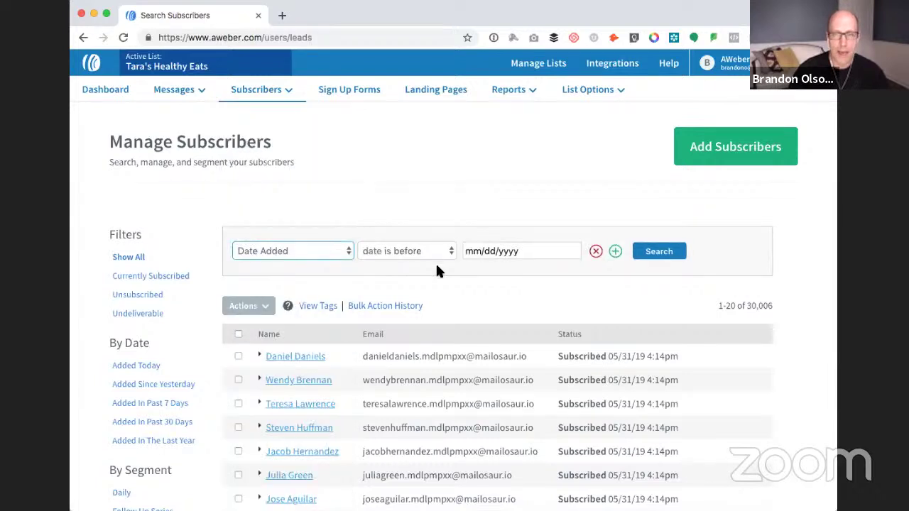
{"action": "key", "text": "Tab"}
{"action": "key", "text": "Tab"}
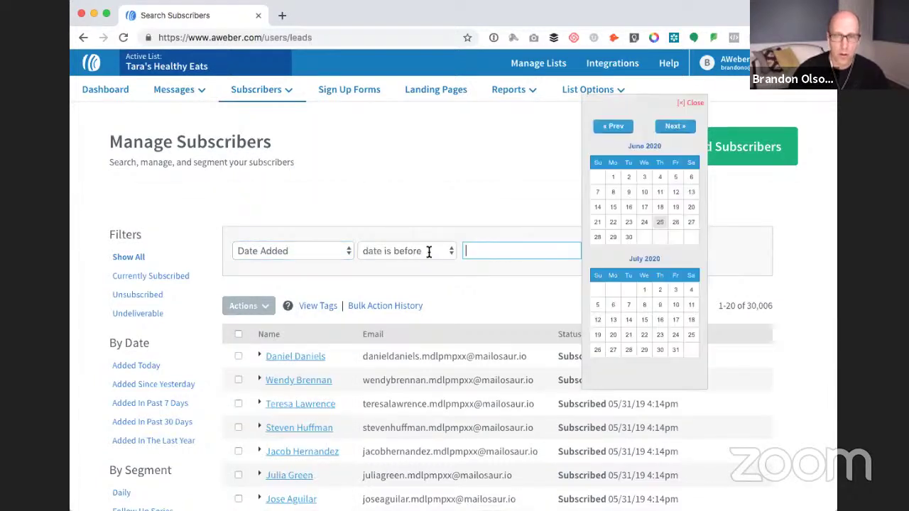
{"action": "left_click", "coordinate": [474, 251]}
{"action": "left_click", "coordinate": [613, 128]}
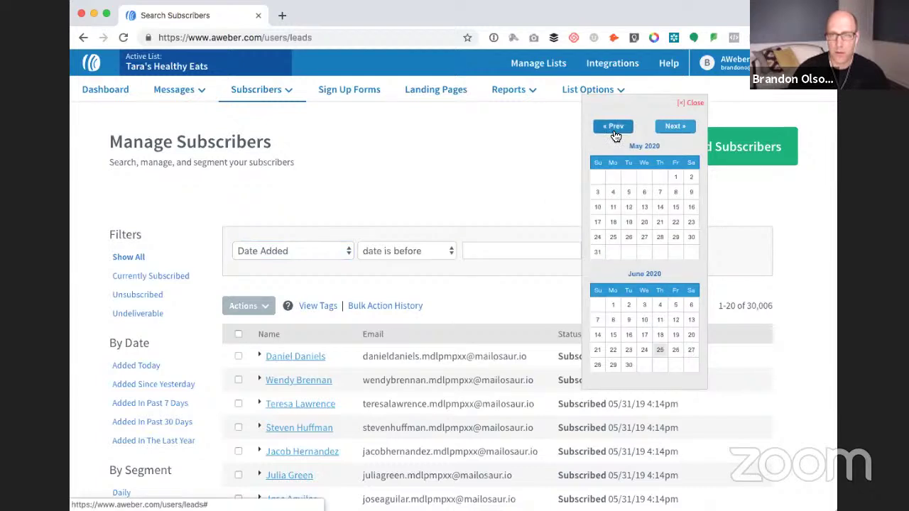
{"action": "left_click", "coordinate": [676, 181]}
{"action": "left_click", "coordinate": [664, 252]}
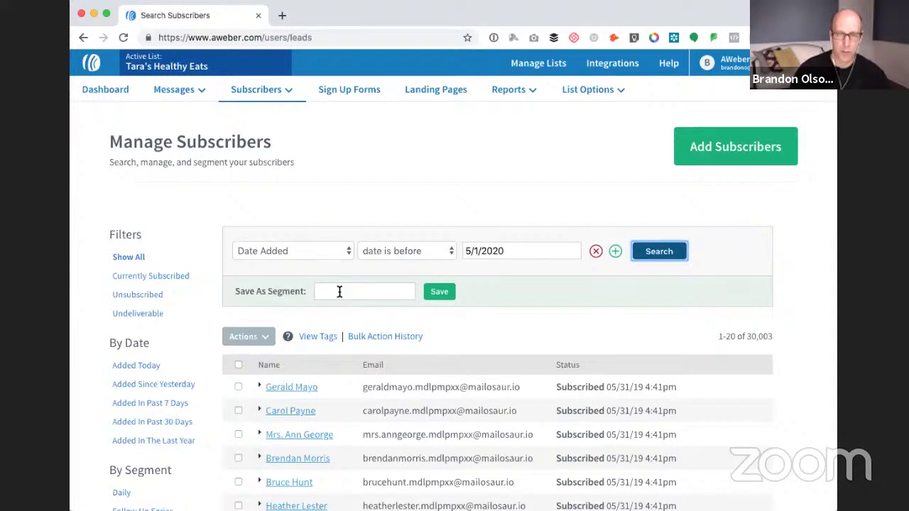
Step: Select all subscribers on the current results page and look over the rest of the page
{"action": "scroll", "coordinate": [225, 306], "scroll_direction": "down", "scroll_amount": 2}
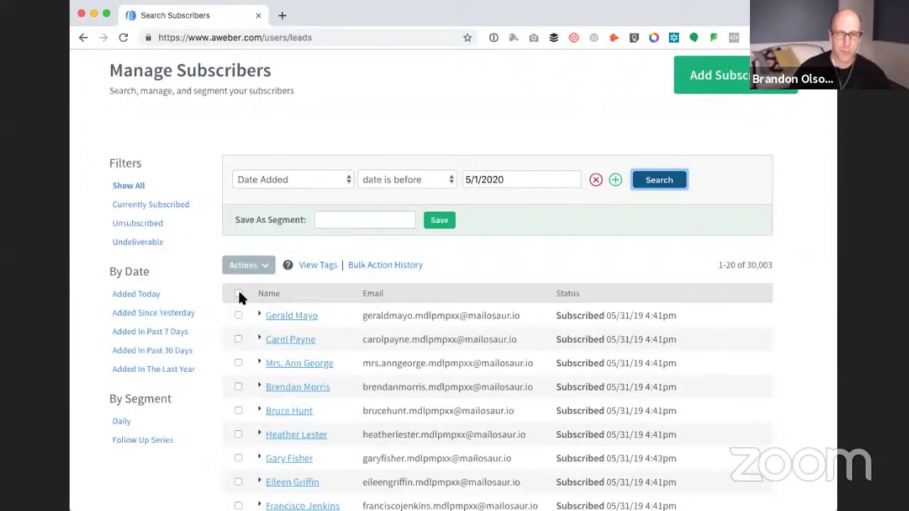
{"action": "left_click", "coordinate": [238, 293]}
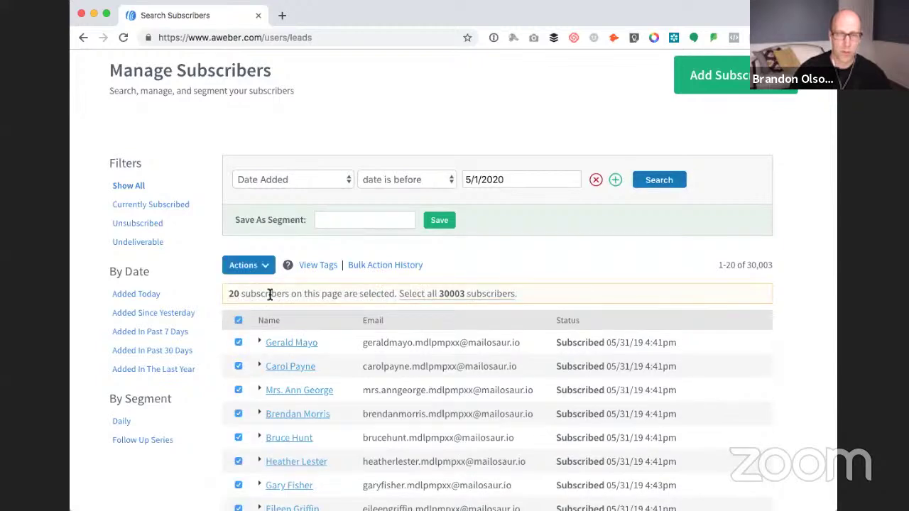
{"action": "scroll", "coordinate": [272, 298], "scroll_direction": "down", "scroll_amount": 5}
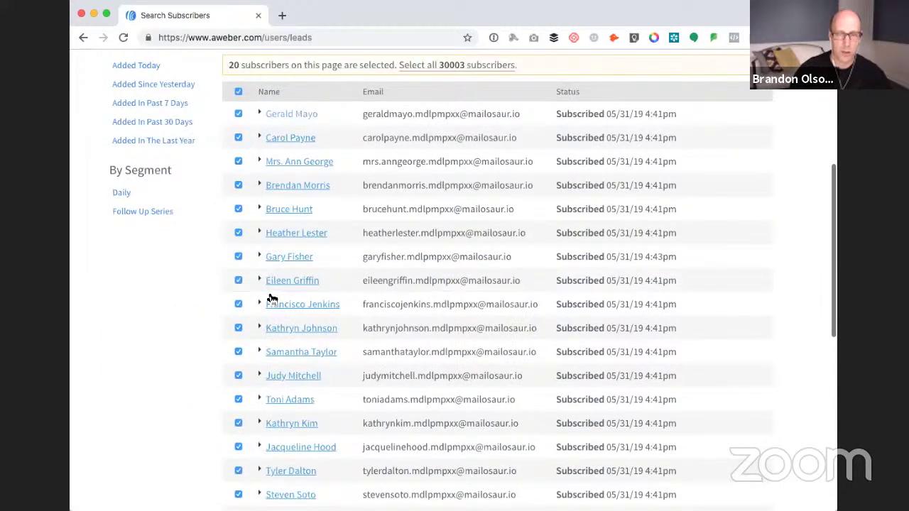
{"action": "scroll", "coordinate": [274, 320], "scroll_direction": "down", "scroll_amount": 5}
{"action": "scroll", "coordinate": [274, 347], "scroll_direction": "up", "scroll_amount": 10}
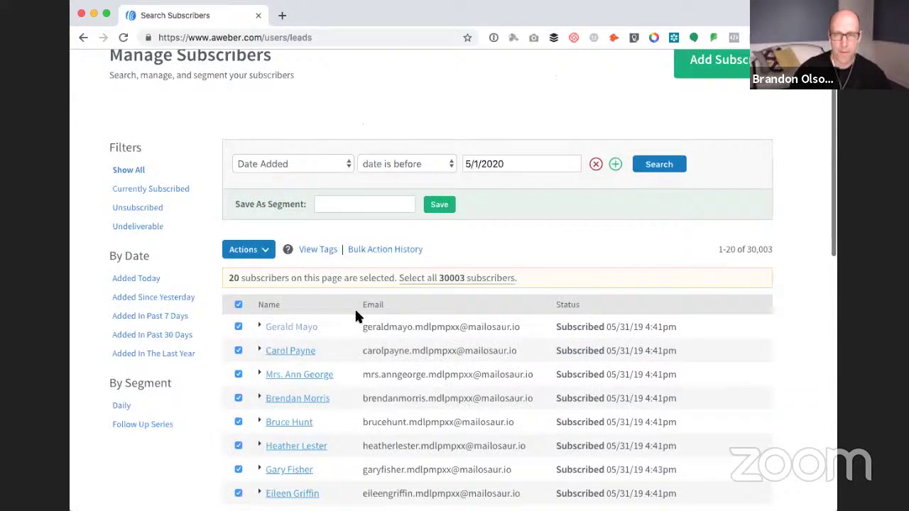
{"action": "scroll", "coordinate": [355, 316], "scroll_direction": "down", "scroll_amount": 12}
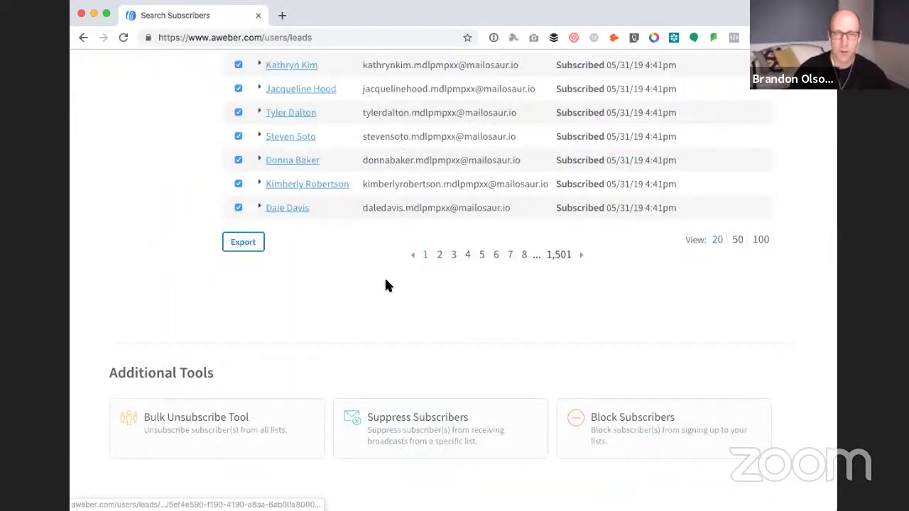
{"action": "scroll", "coordinate": [386, 284], "scroll_direction": "up", "scroll_amount": 12}
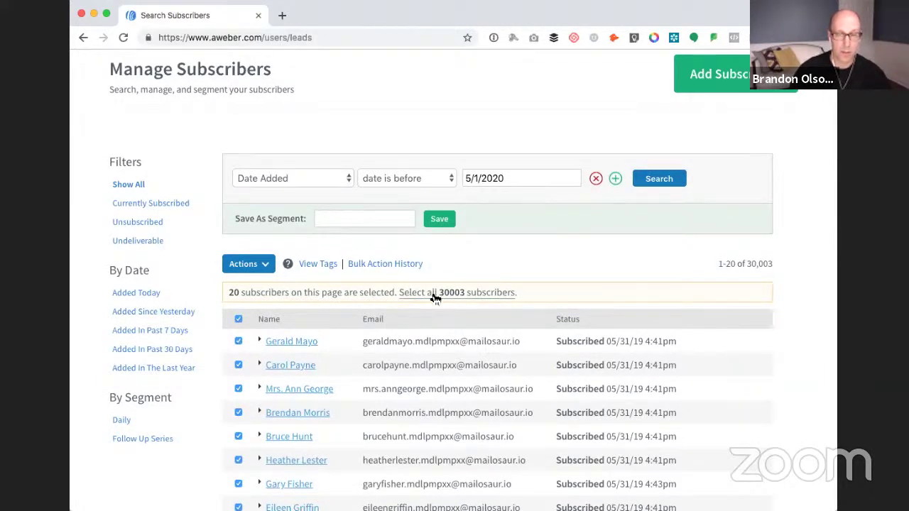
Step: Extend the selection to all subscribers matching the search and open the bulk tagging dialog
{"action": "left_click", "coordinate": [429, 294]}
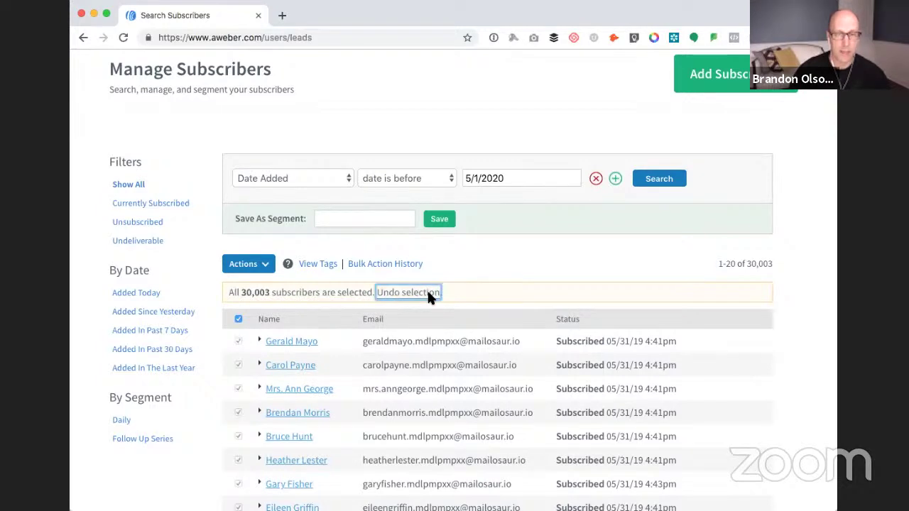
{"action": "left_click", "coordinate": [268, 265]}
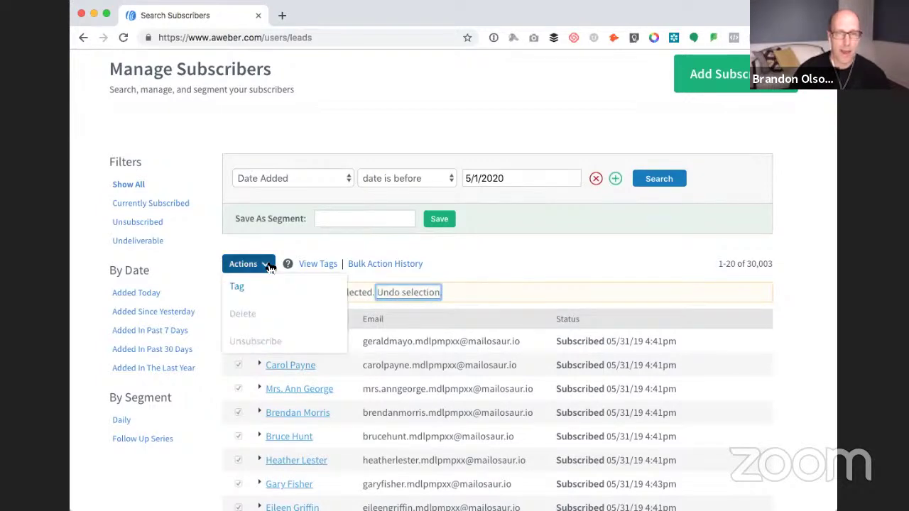
{"action": "left_click", "coordinate": [239, 286]}
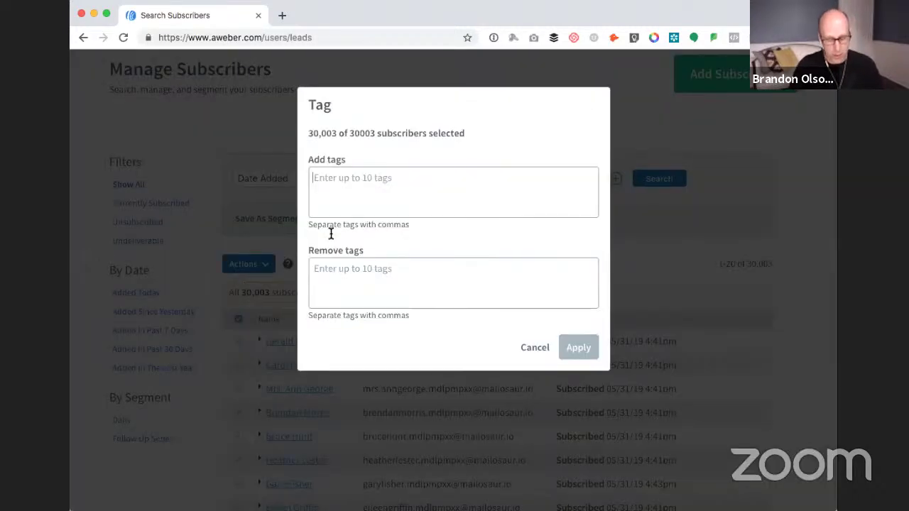
Step: Add the existing "nurture campaign" tag to all selected subscribers and apply the bulk change
{"action": "type", "text": "nutu"}
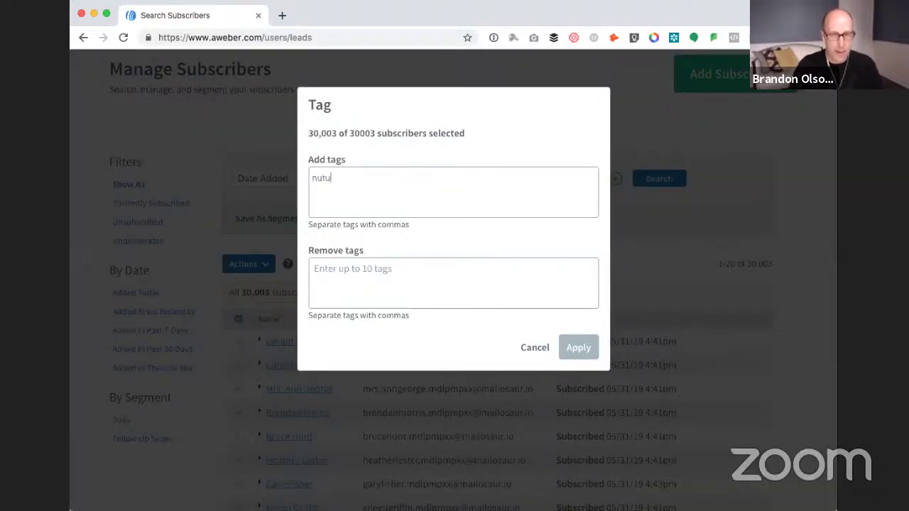
{"action": "type", "text": "re c"}
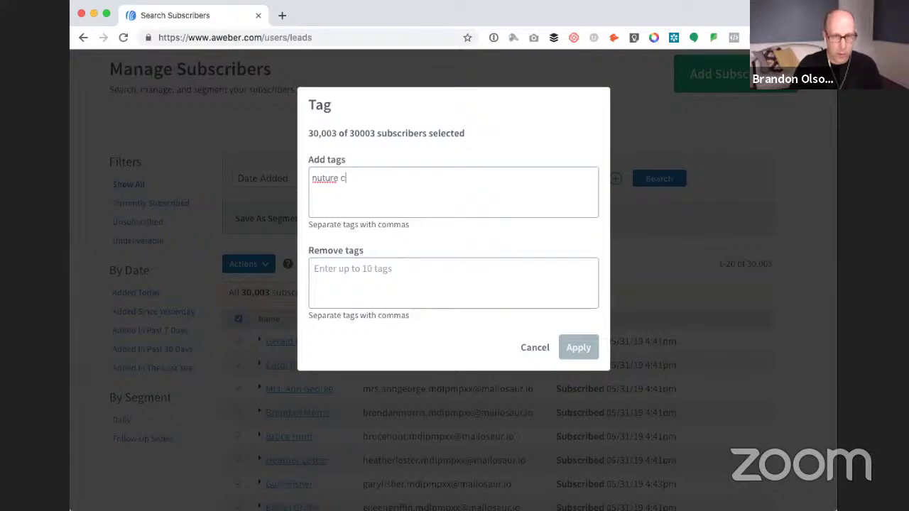
{"action": "key", "text": "BackSpace"}
{"action": "key", "text": "BackSpace"}
{"action": "key", "text": "BackSpace"}
{"action": "key", "text": "BackSpace"}
{"action": "key", "text": "BackSpace"}
{"action": "key", "text": "BackSpace"}
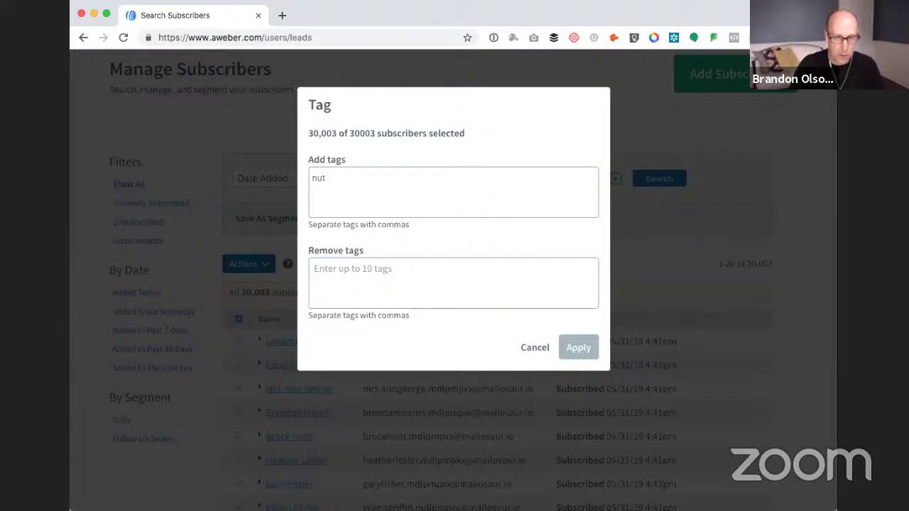
{"action": "key", "text": "BackSpace"}
{"action": "type", "text": "rture"}
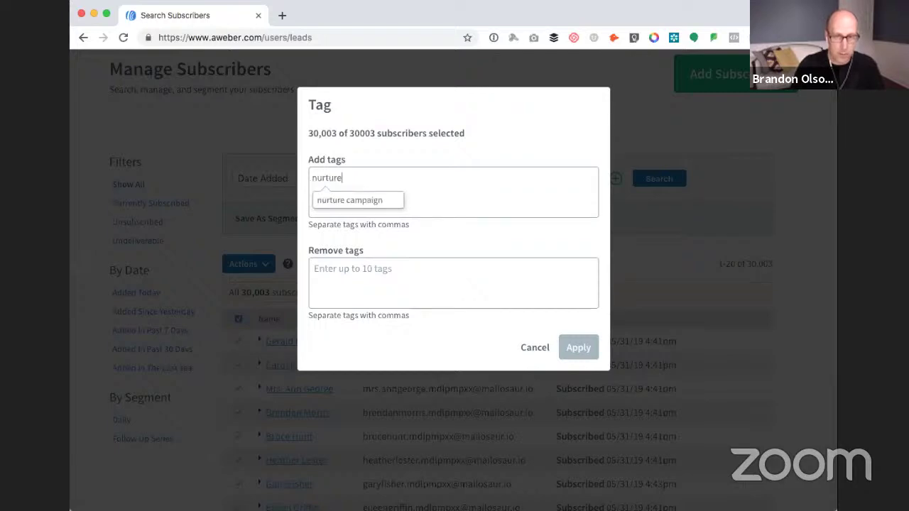
{"action": "key", "text": "Down"}
{"action": "key", "text": "Return"}
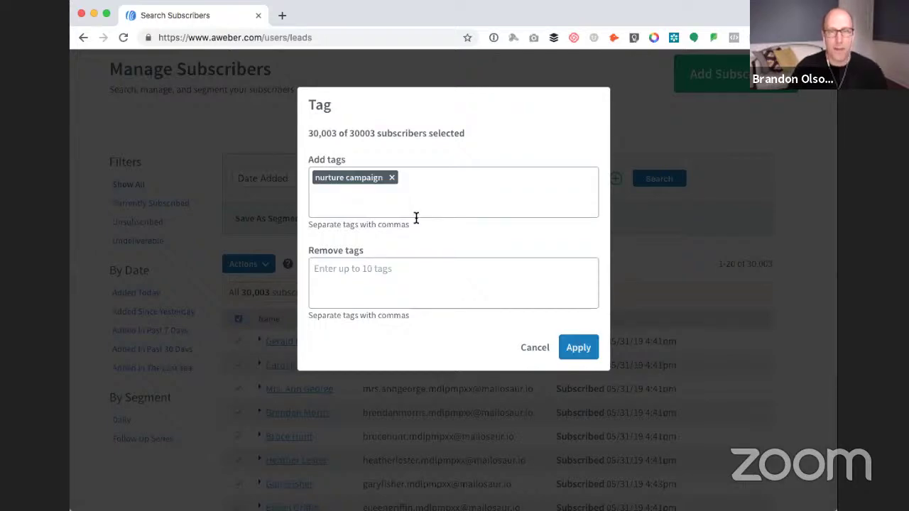
{"action": "left_click", "coordinate": [580, 348]}
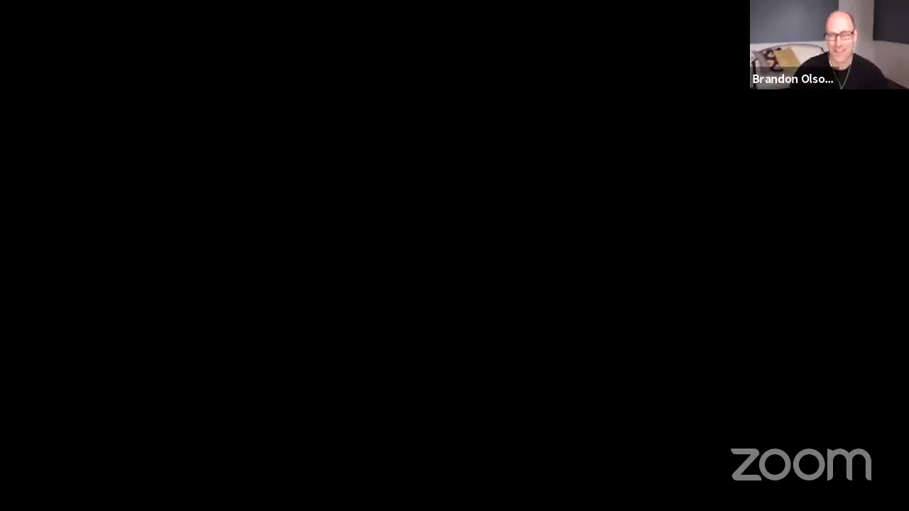
Step: Start an import of multiple subscribers and upload 5eebc1b1-b460-40d7-bb14-081f0a8000a0.csv from the Downloads folder
{"action": "scroll", "coordinate": [351, 158], "scroll_direction": "up", "scroll_amount": 2}
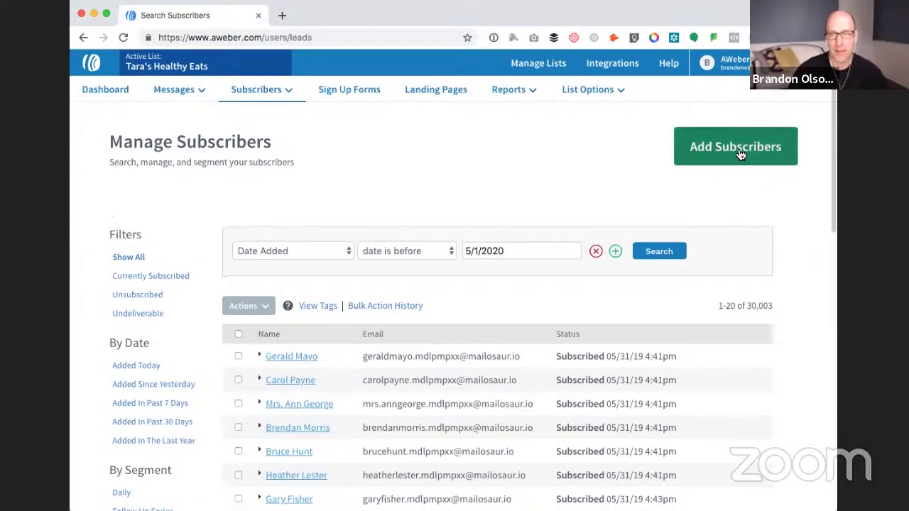
{"action": "left_click", "coordinate": [741, 152]}
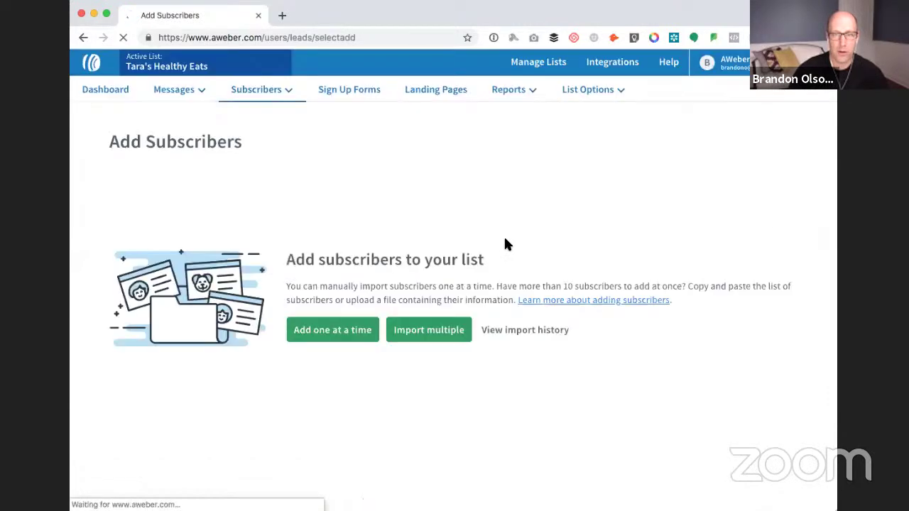
{"action": "left_click", "coordinate": [430, 334]}
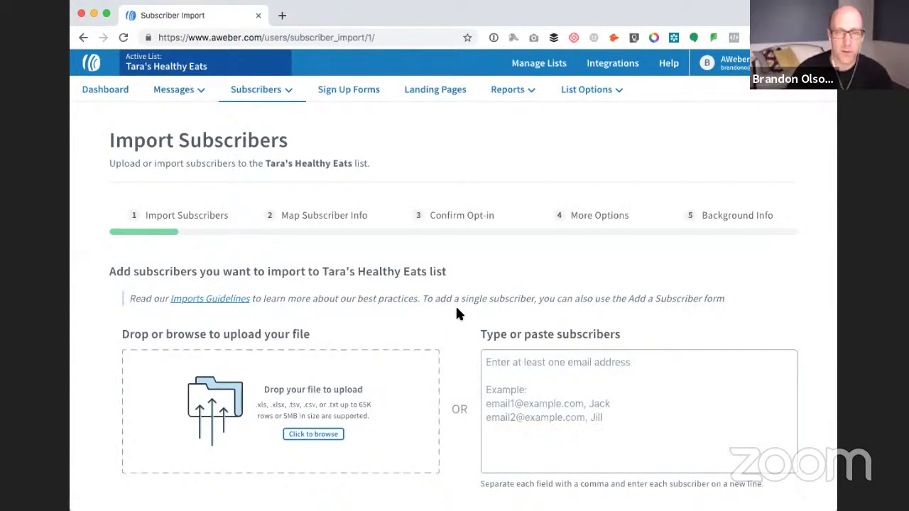
{"action": "scroll", "coordinate": [455, 305], "scroll_direction": "down", "scroll_amount": 1}
{"action": "left_click", "coordinate": [588, 351]}
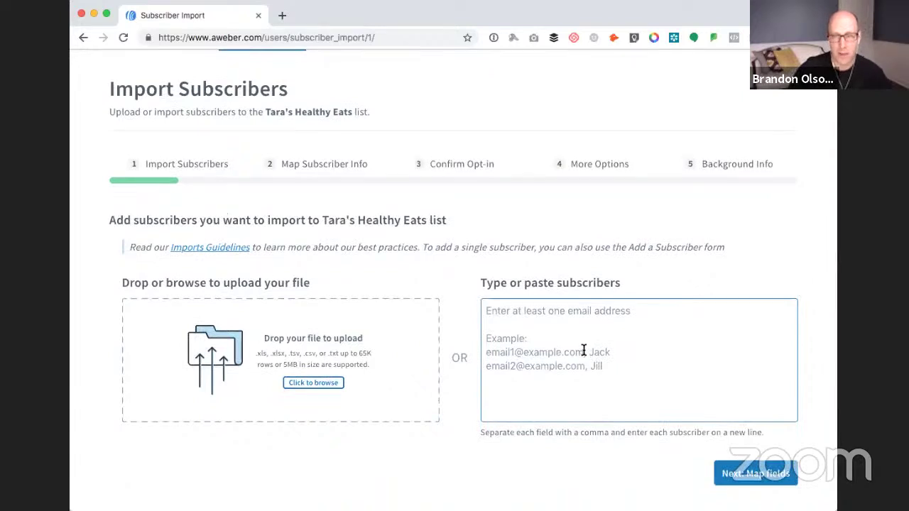
{"action": "left_click", "coordinate": [316, 383]}
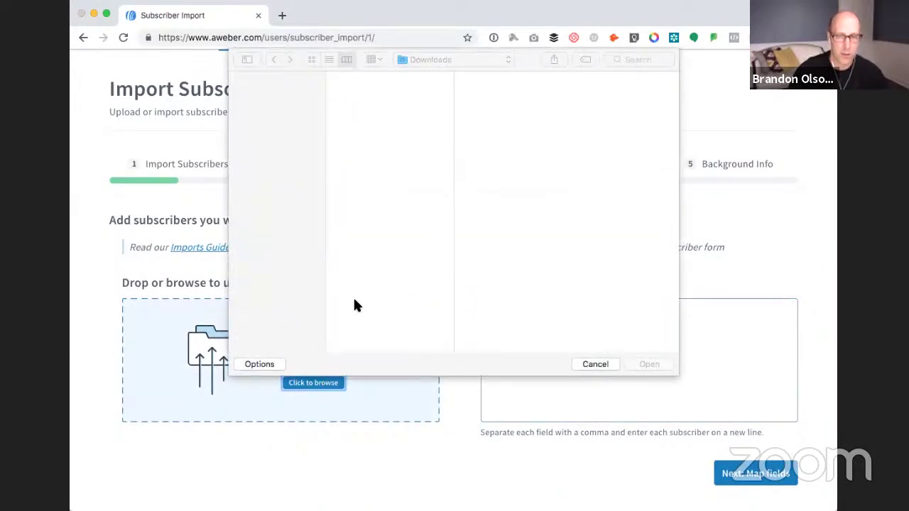
{"action": "left_click", "coordinate": [392, 92]}
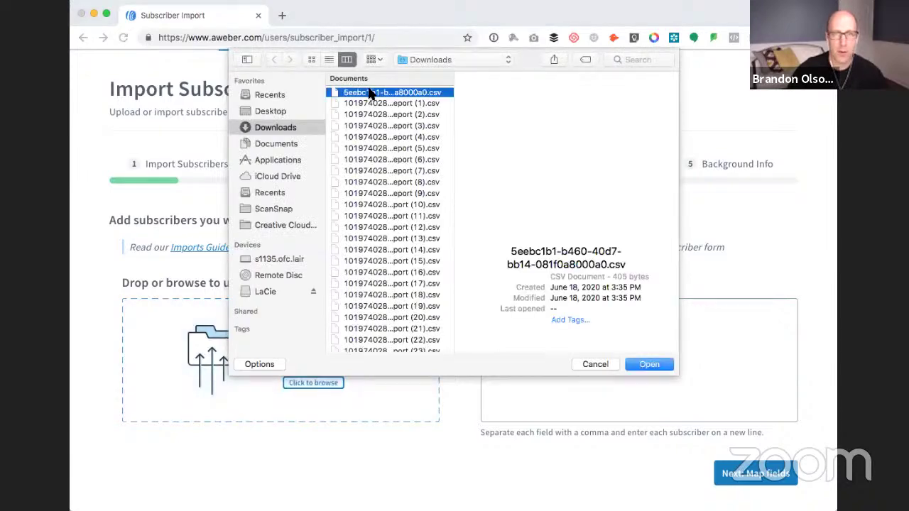
{"action": "left_click", "coordinate": [649, 364]}
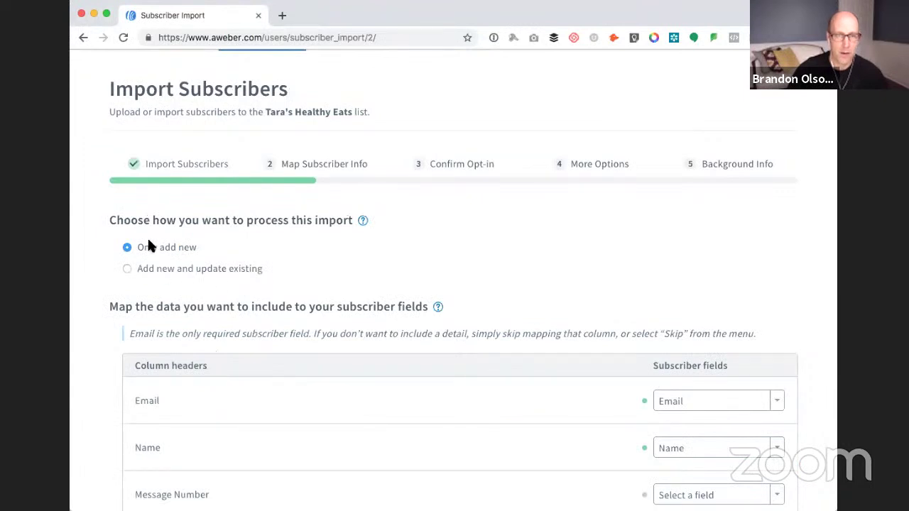
Step: Set the import to add new and update existing subscribers, and map the Name column to Skip
{"action": "left_click", "coordinate": [128, 269]}
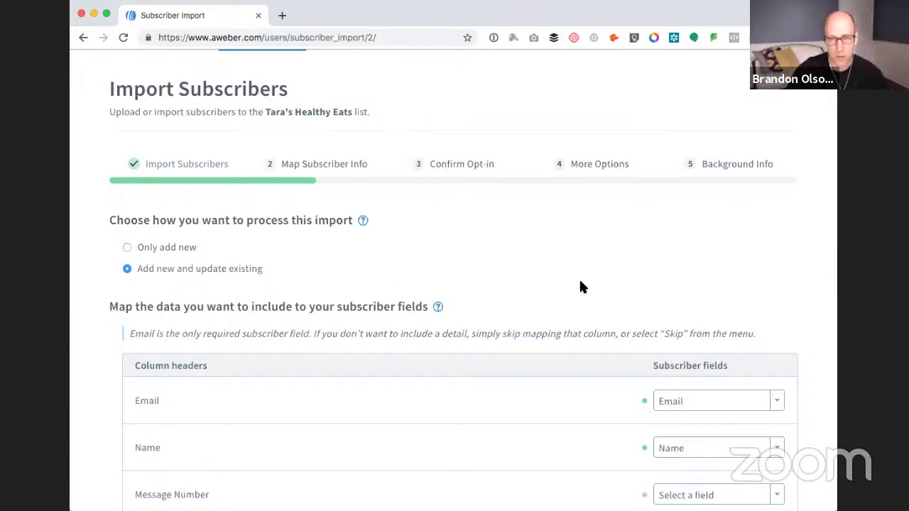
{"action": "scroll", "coordinate": [578, 281], "scroll_direction": "down", "scroll_amount": 5}
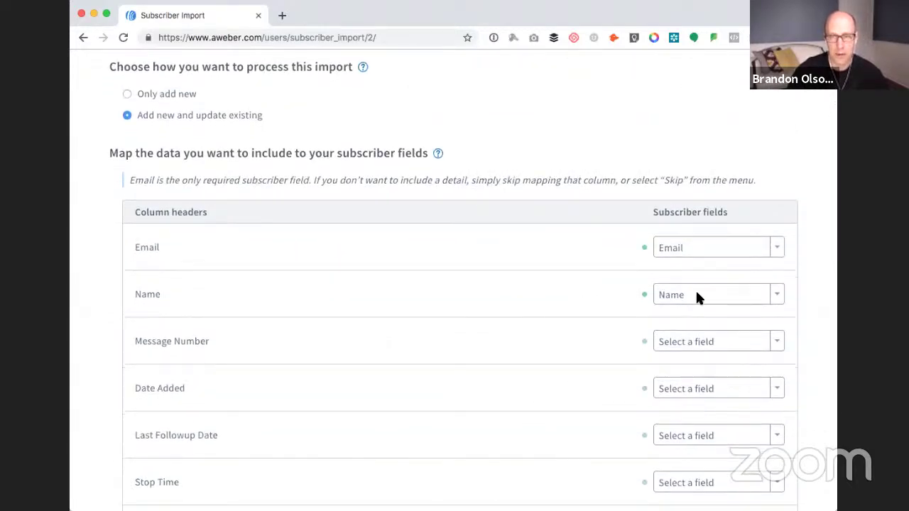
{"action": "left_click", "coordinate": [695, 295]}
{"action": "left_click", "coordinate": [671, 209]}
{"action": "scroll", "coordinate": [616, 297], "scroll_direction": "down", "scroll_amount": 5}
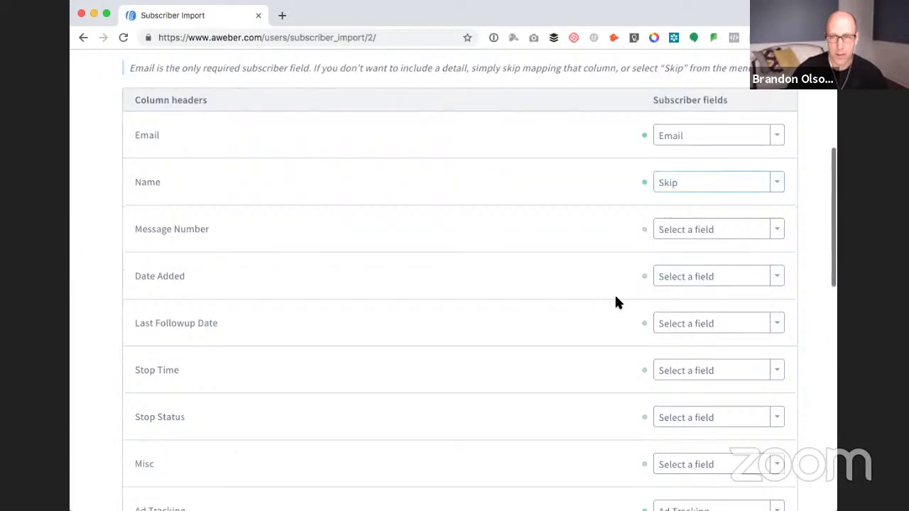
Step: Review the Ad Tracking column's field mapping and set the Tags column to Skip
{"action": "scroll", "coordinate": [615, 297], "scroll_direction": "up", "scroll_amount": 3}
{"action": "scroll", "coordinate": [549, 355], "scroll_direction": "down", "scroll_amount": 8}
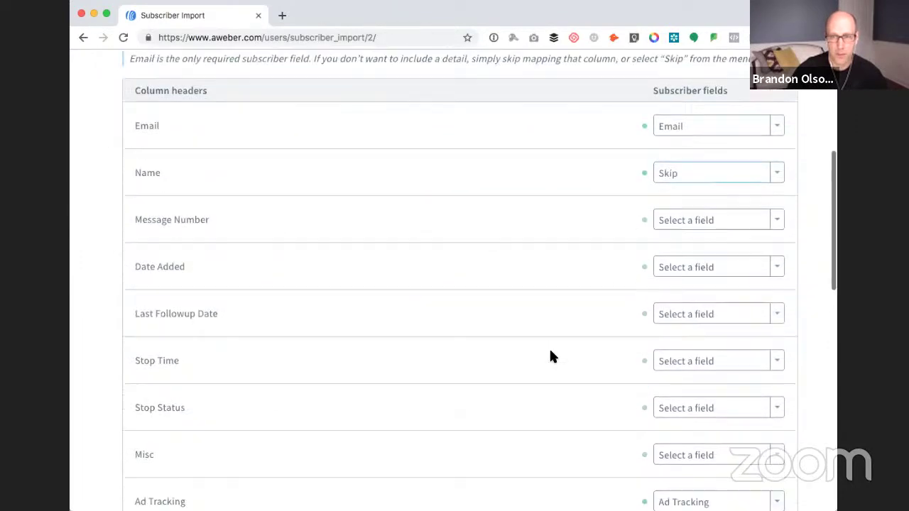
{"action": "left_click", "coordinate": [686, 260]}
{"action": "left_click", "coordinate": [682, 246]}
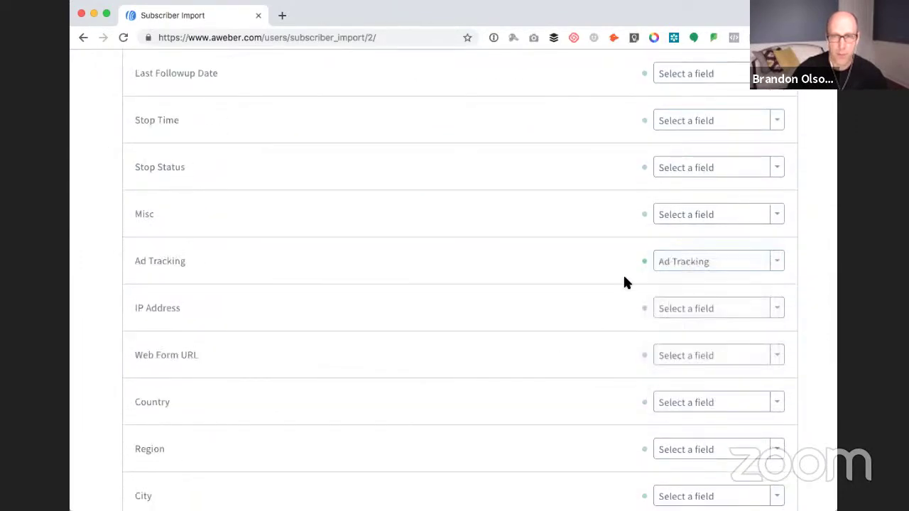
{"action": "scroll", "coordinate": [604, 316], "scroll_direction": "down", "scroll_amount": 12}
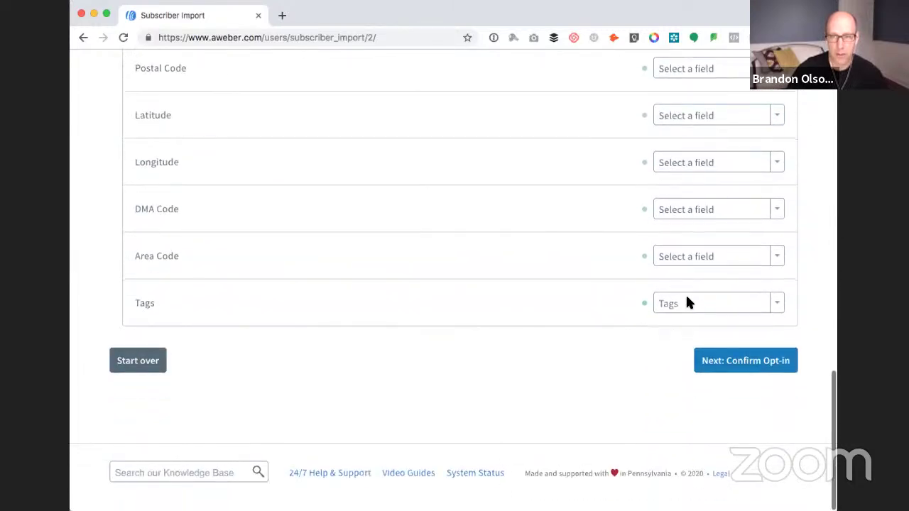
{"action": "left_click", "coordinate": [686, 303]}
{"action": "left_click", "coordinate": [683, 193]}
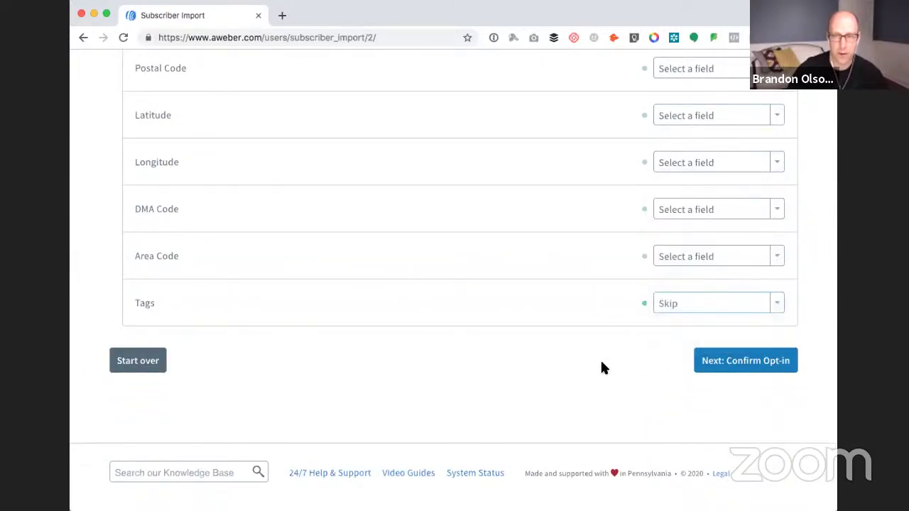
Step: Check and accept the field mapping, then proceed to the extra import options with no confirmation required from new subscribers
{"action": "scroll", "coordinate": [590, 361], "scroll_direction": "up", "scroll_amount": 20}
{"action": "scroll", "coordinate": [678, 287], "scroll_direction": "down", "scroll_amount": 1}
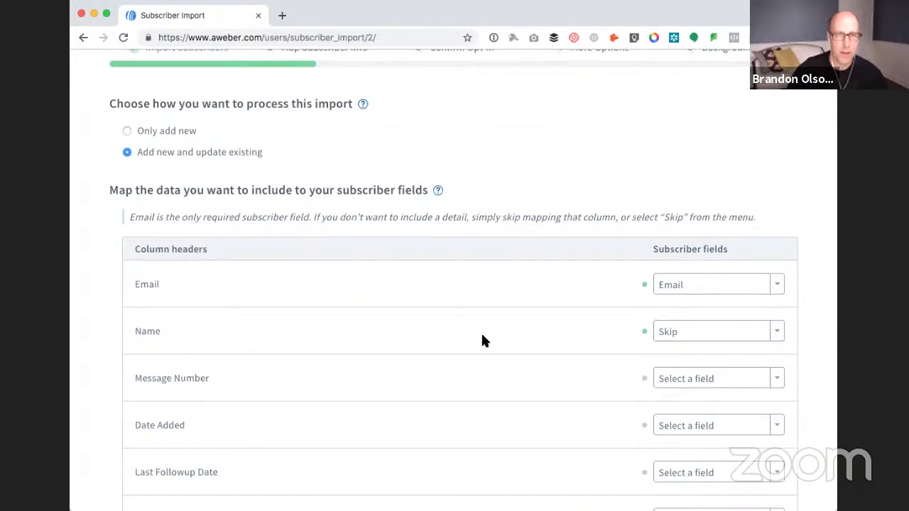
{"action": "scroll", "coordinate": [517, 342], "scroll_direction": "down", "scroll_amount": 15}
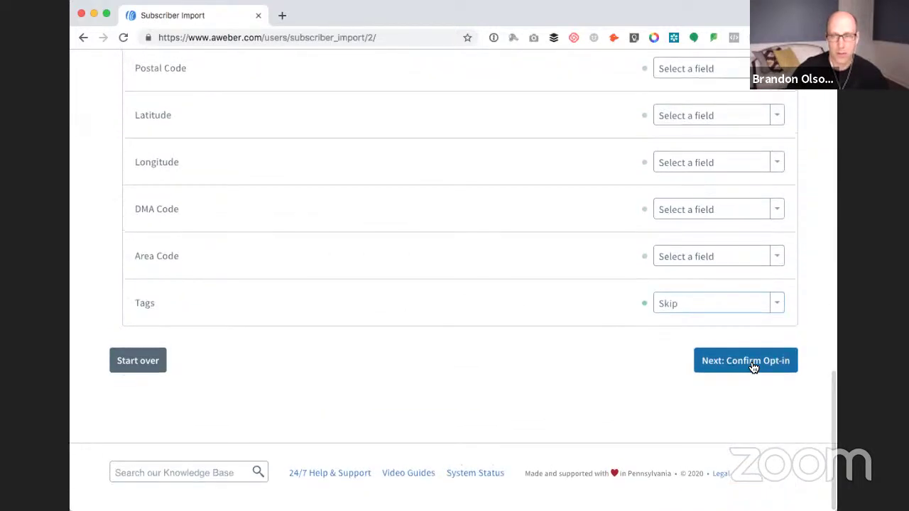
{"action": "left_click", "coordinate": [751, 353]}
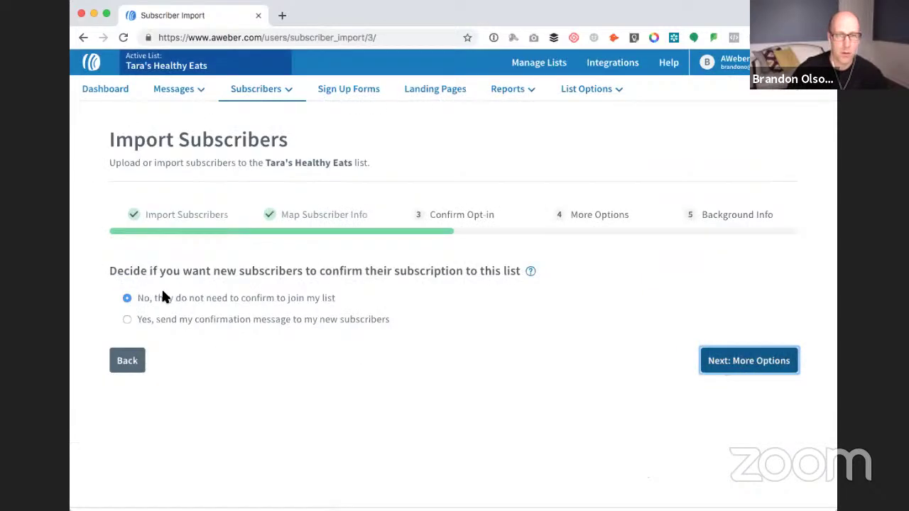
{"action": "left_click", "coordinate": [746, 362]}
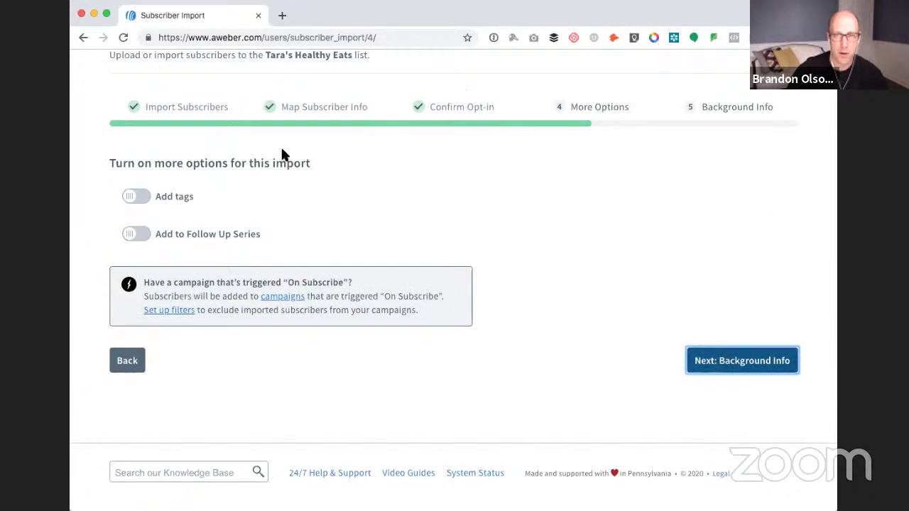
Step: Enable tagging for the import with the "nurture campaign" tag and continue to the background information
{"action": "left_click", "coordinate": [134, 196]}
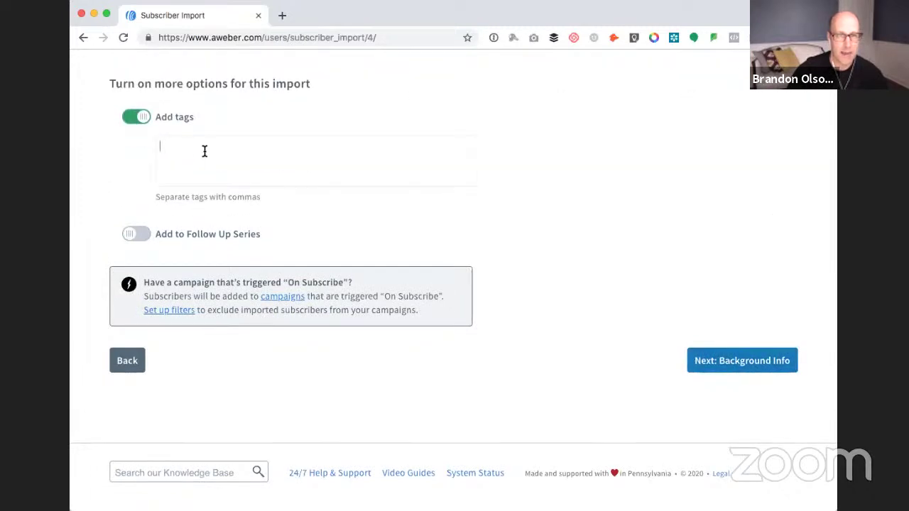
{"action": "type", "text": "nurture campaign"}
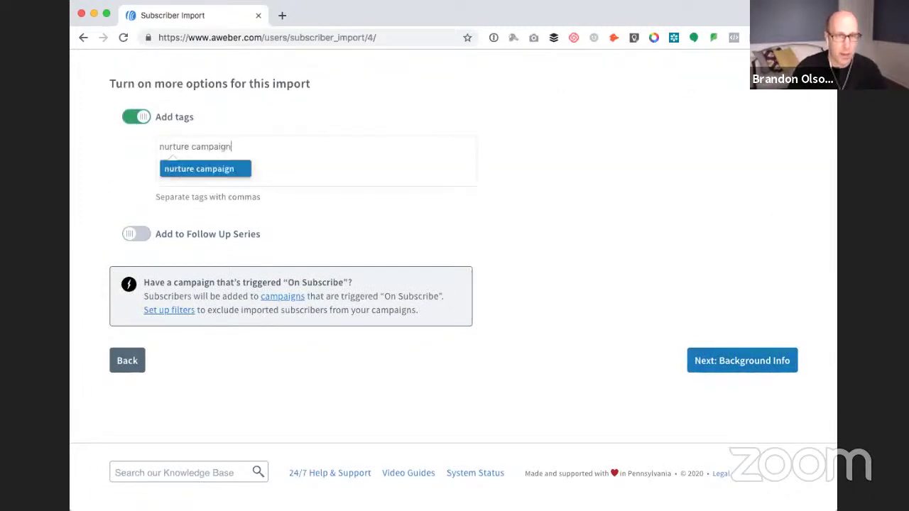
{"action": "key", "text": "Return"}
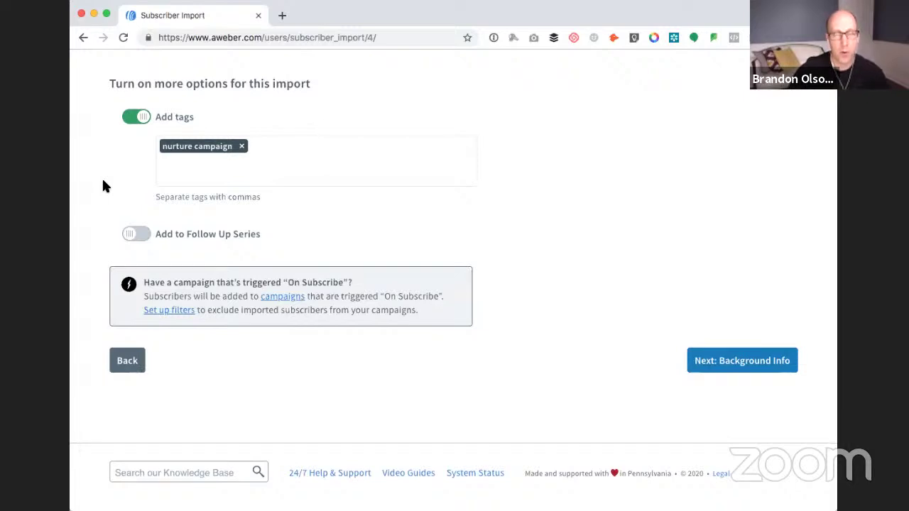
{"action": "scroll", "coordinate": [103, 186], "scroll_direction": "up", "scroll_amount": 2}
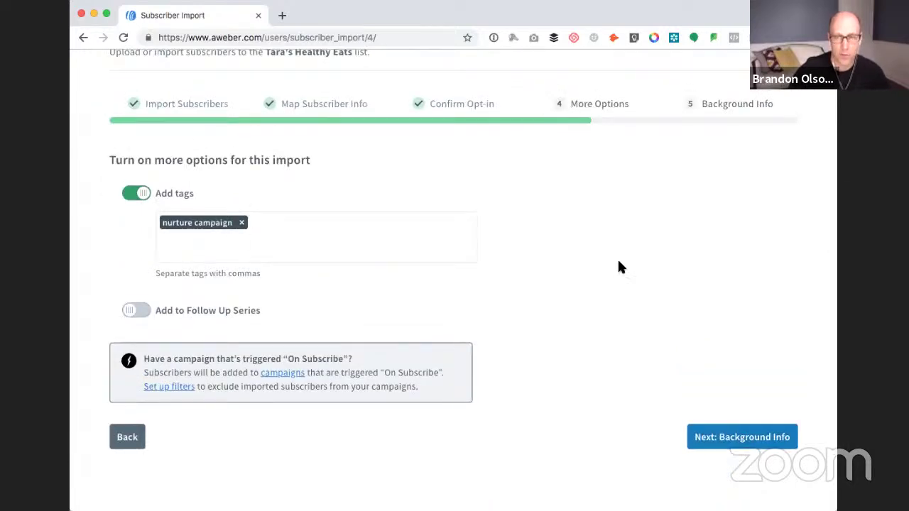
{"action": "left_click", "coordinate": [740, 438]}
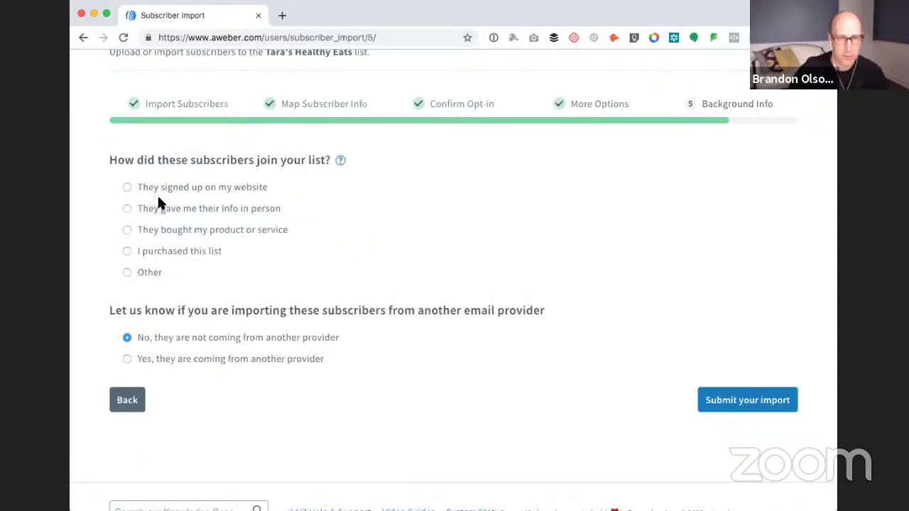
Step: Set how the subscribers joined the list to Other, with the description "I'm bulk tagging my existing subs"
{"action": "left_click", "coordinate": [142, 272]}
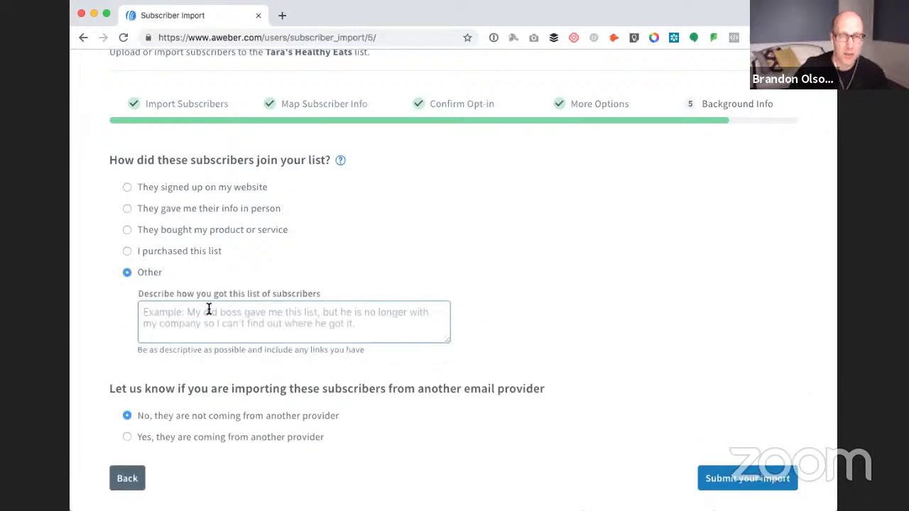
{"action": "left_click", "coordinate": [209, 310]}
{"action": "type", "text": "I'm "}
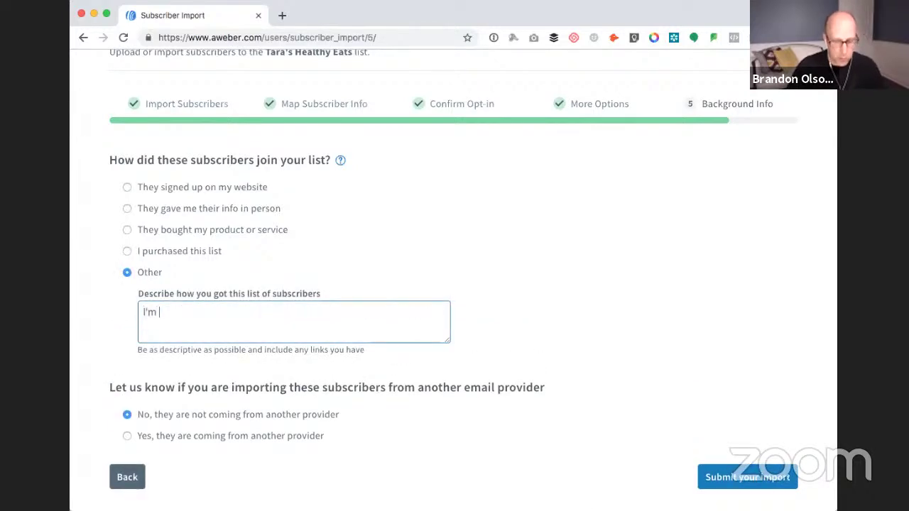
{"action": "type", "text": "bulking"}
{"action": "key", "text": "BackSpace"}
{"action": "key", "text": "BackSpace"}
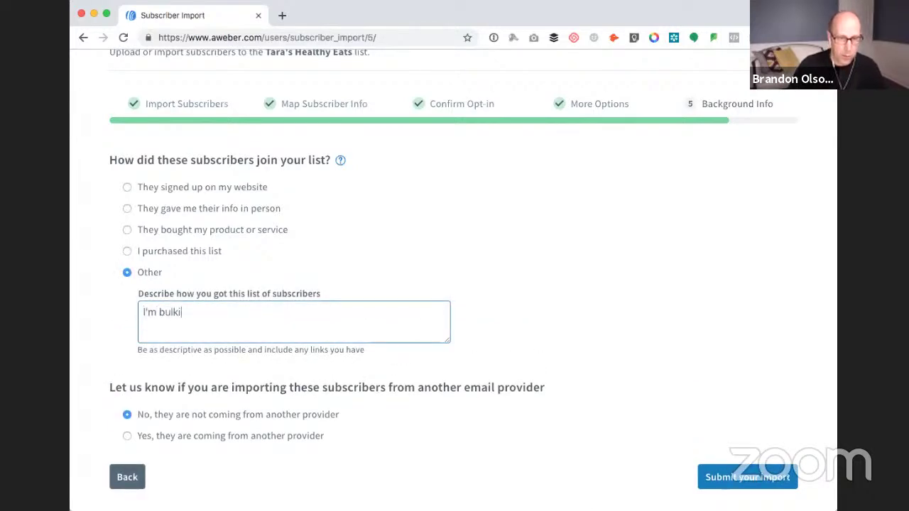
{"action": "type", "text": "tagging my"}
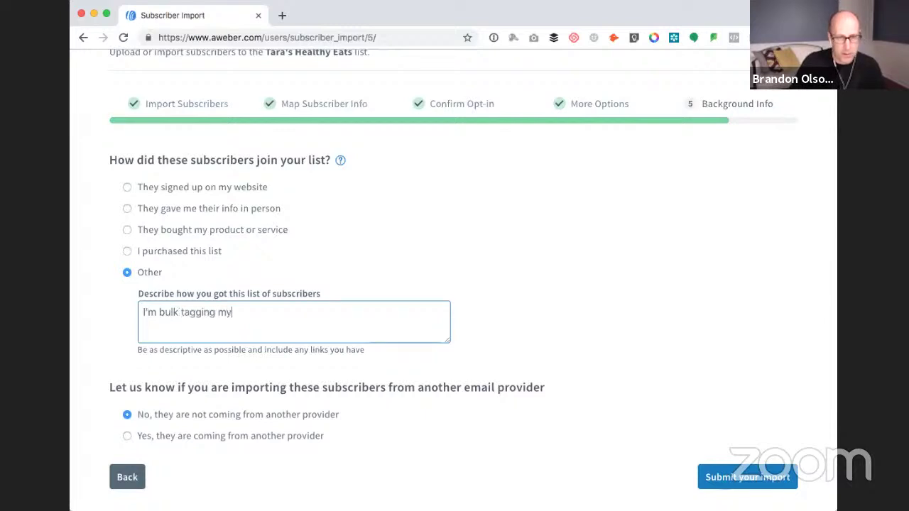
{"action": "type", "text": " exi"}
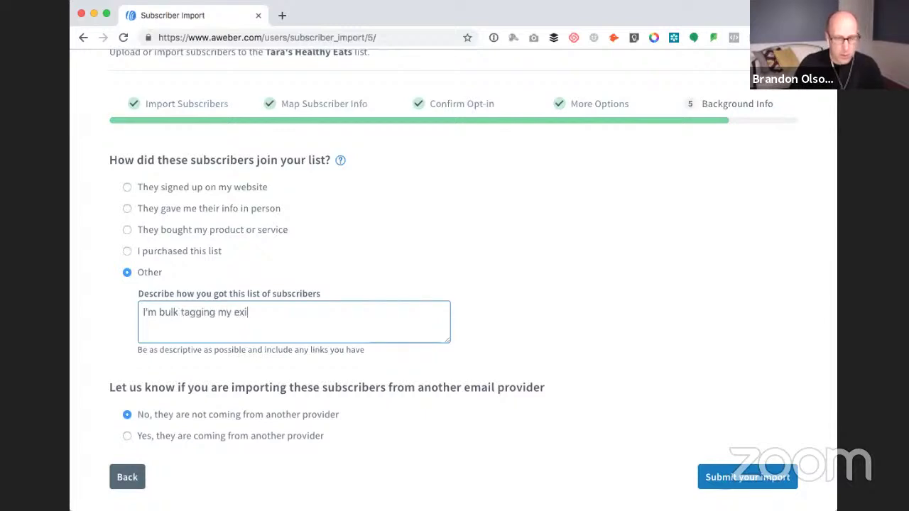
{"action": "type", "text": "sting"}
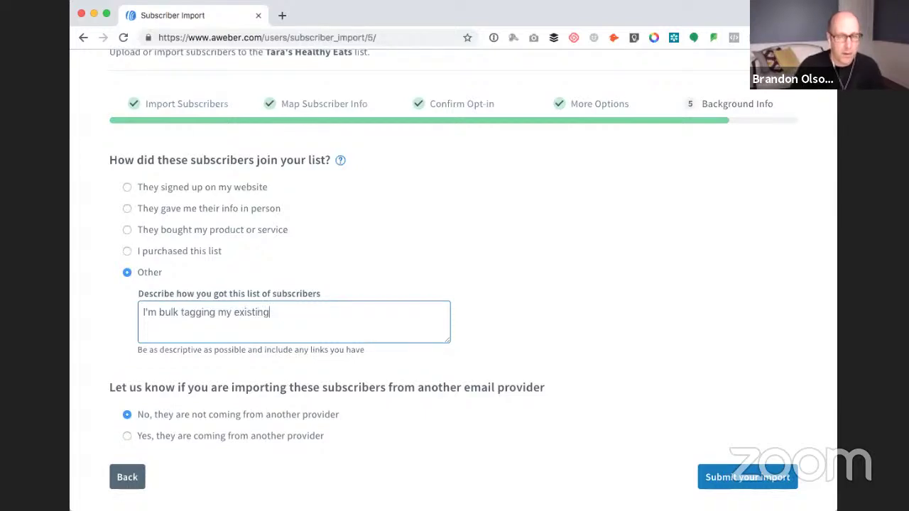
{"action": "type", "text": " subs"}
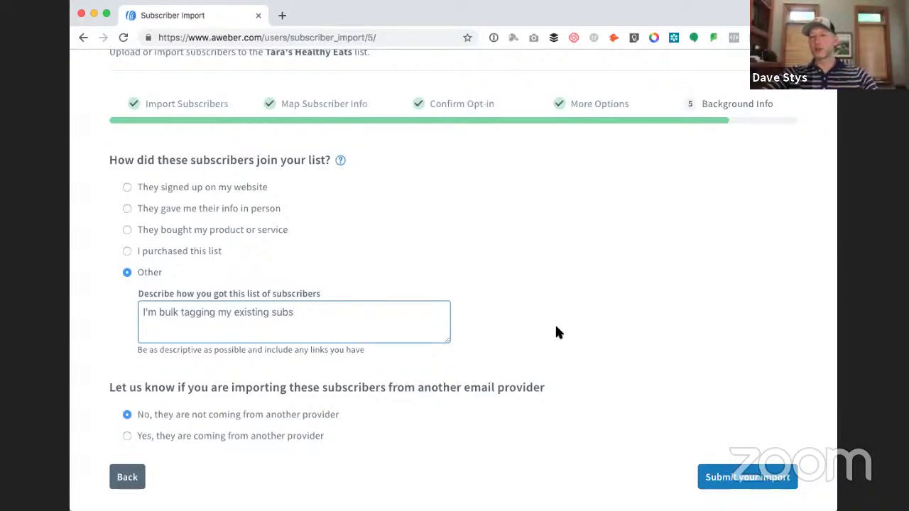
Step: Return to the import's subscriber info mapping and map the Tags column to the Tags field
{"action": "left_click", "coordinate": [127, 477]}
{"action": "left_click", "coordinate": [127, 438]}
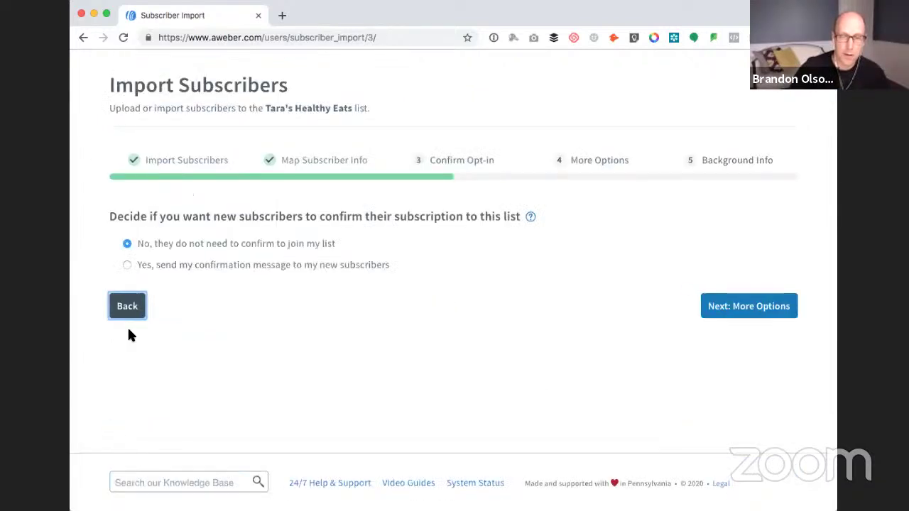
{"action": "left_click", "coordinate": [126, 305]}
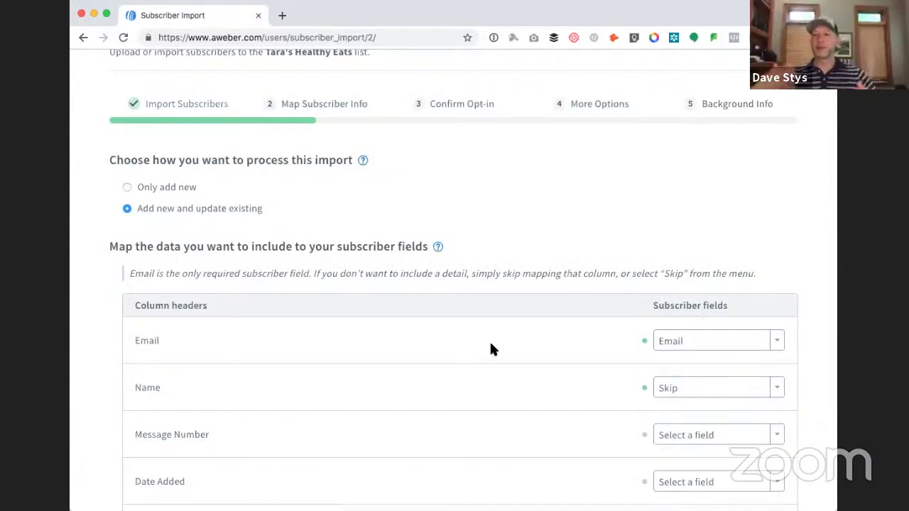
{"action": "scroll", "coordinate": [489, 349], "scroll_direction": "down", "scroll_amount": 7}
{"action": "scroll", "coordinate": [489, 348], "scroll_direction": "down", "scroll_amount": 5}
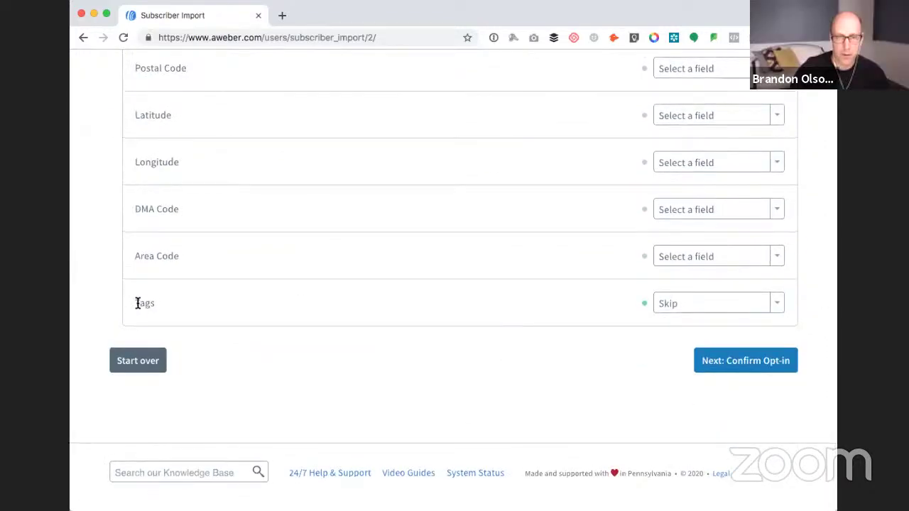
{"action": "double_click", "coordinate": [140, 303]}
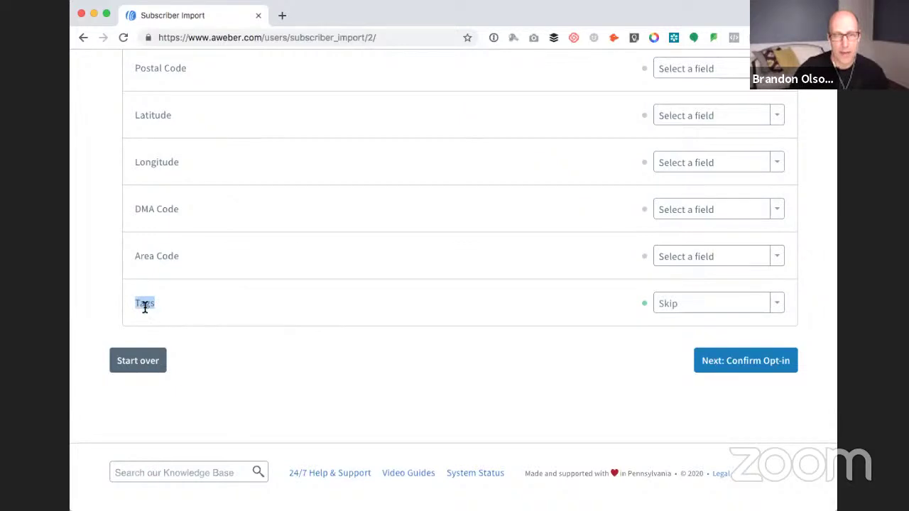
{"action": "left_click", "coordinate": [723, 303]}
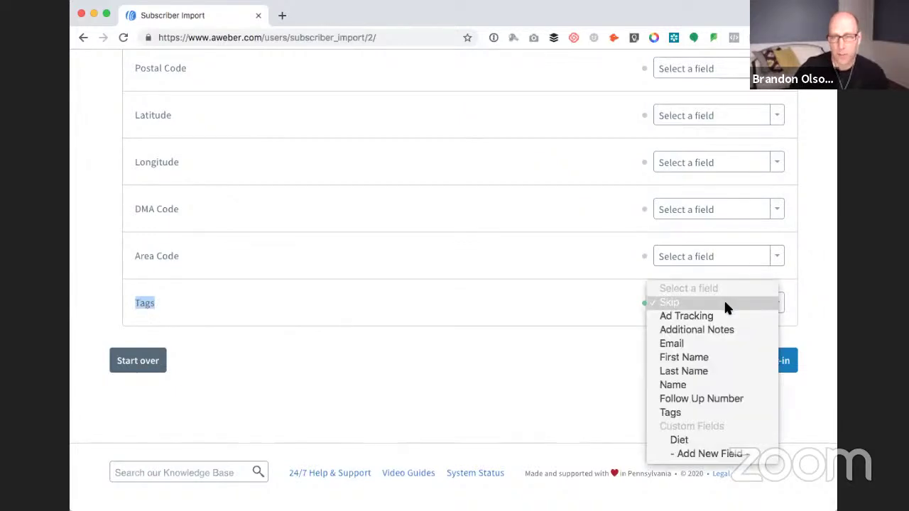
{"action": "left_click", "coordinate": [673, 286]}
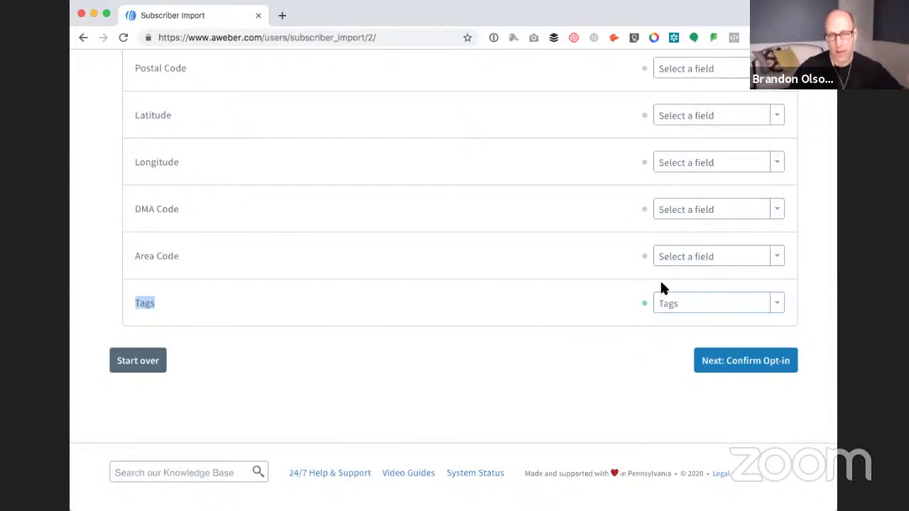
Step: Review the column mappings and check the Ad Tracking column's field options, keeping it on Skip
{"action": "scroll", "coordinate": [636, 301], "scroll_direction": "up", "scroll_amount": 1}
{"action": "scroll", "coordinate": [633, 292], "scroll_direction": "up", "scroll_amount": 15}
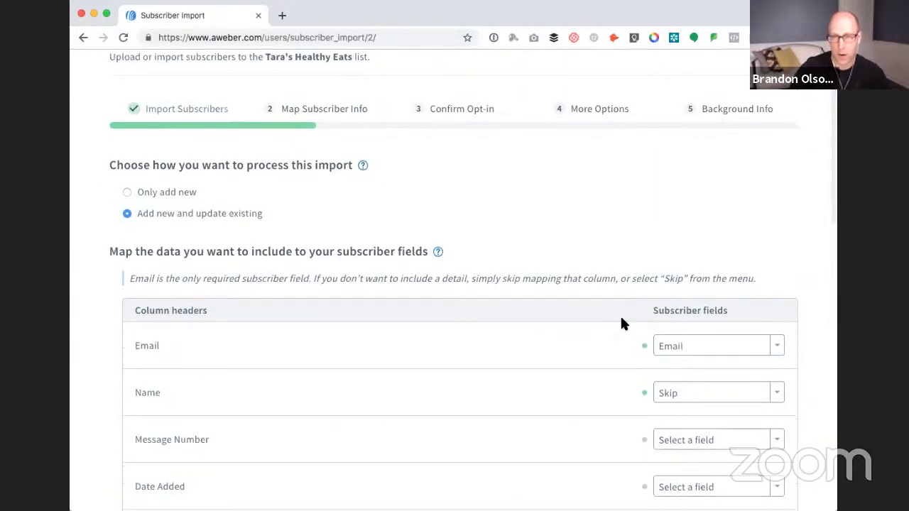
{"action": "scroll", "coordinate": [608, 324], "scroll_direction": "down", "scroll_amount": 15}
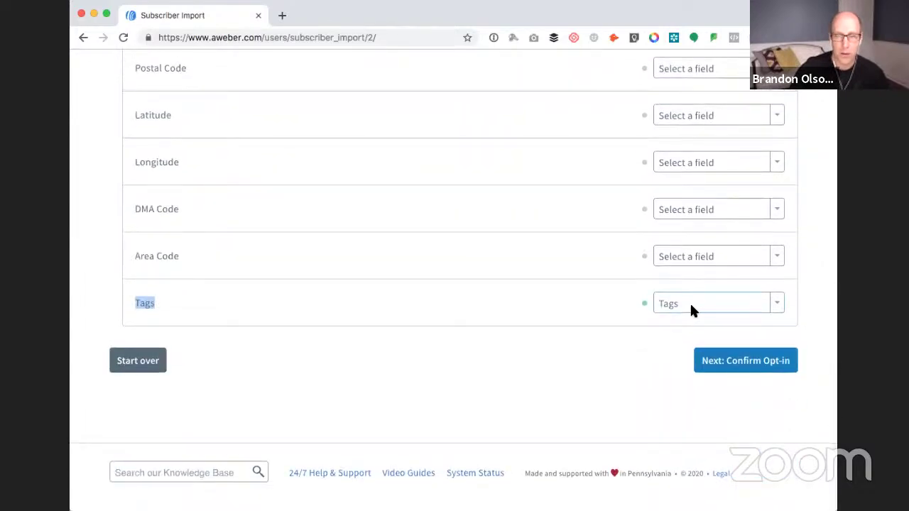
{"action": "left_click", "coordinate": [610, 307]}
{"action": "scroll", "coordinate": [610, 307], "scroll_direction": "up", "scroll_amount": 5}
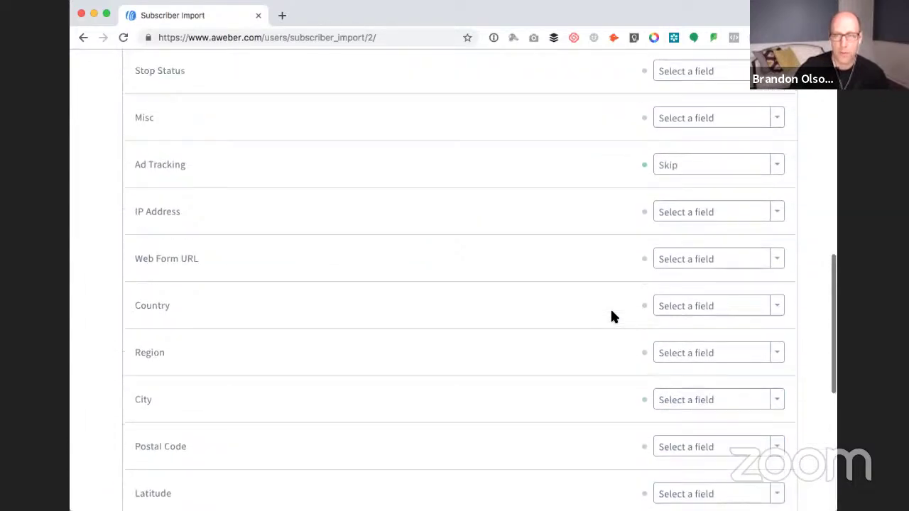
{"action": "scroll", "coordinate": [610, 307], "scroll_direction": "up", "scroll_amount": 2}
{"action": "left_click", "coordinate": [684, 228]}
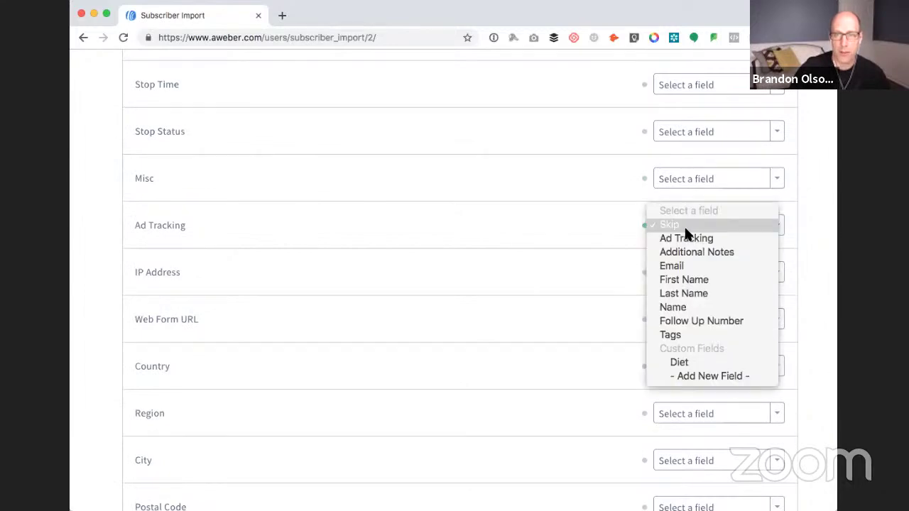
{"action": "left_click", "coordinate": [683, 226]}
{"action": "scroll", "coordinate": [578, 313], "scroll_direction": "up", "scroll_amount": 8}
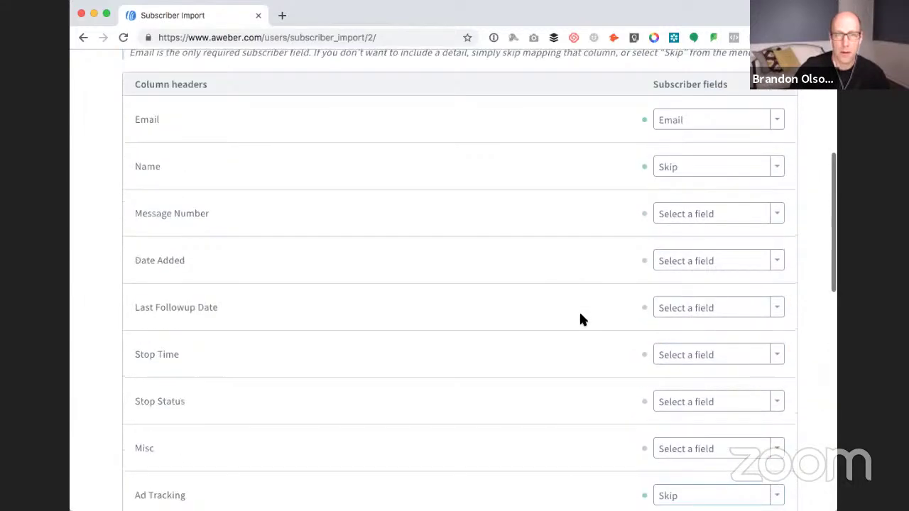
Step: Recheck the full mapping list and the Name column's field options, leaving Name on Skip
{"action": "scroll", "coordinate": [579, 313], "scroll_direction": "up", "scroll_amount": 3}
{"action": "scroll", "coordinate": [611, 331], "scroll_direction": "down", "scroll_amount": 10}
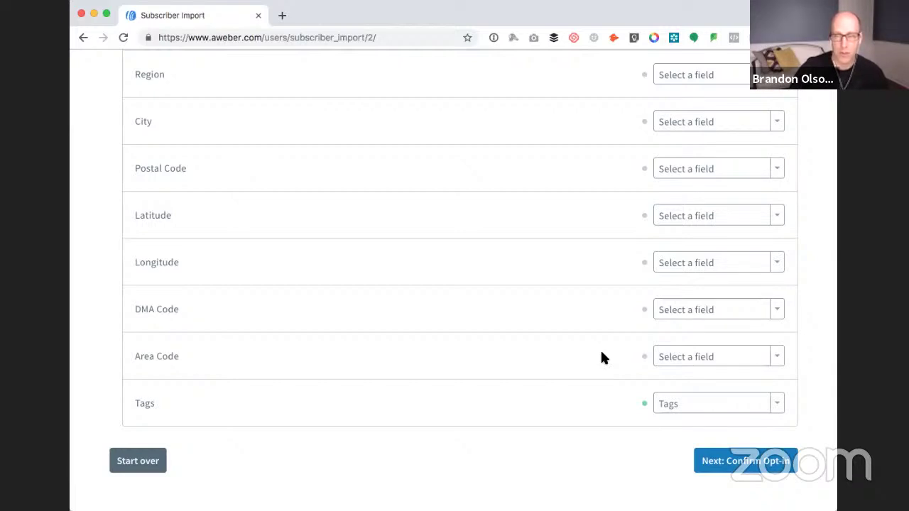
{"action": "scroll", "coordinate": [602, 320], "scroll_direction": "up", "scroll_amount": 10}
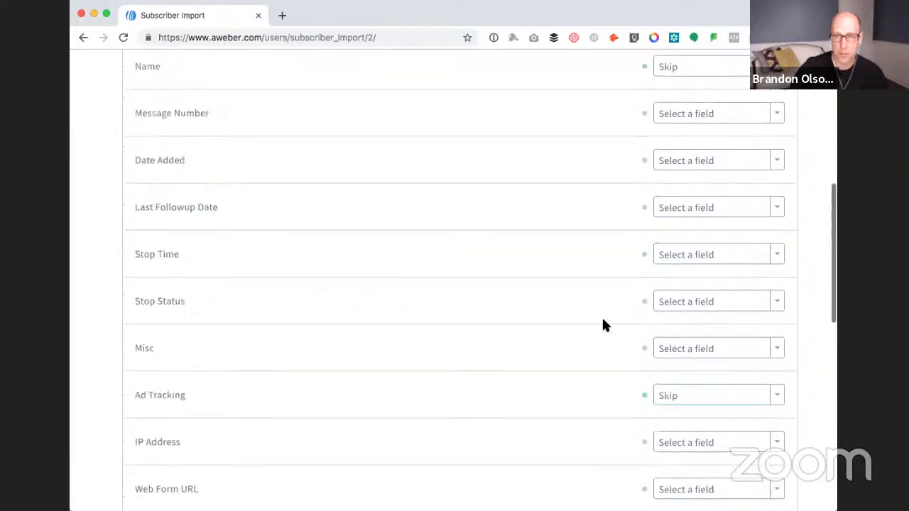
{"action": "left_click", "coordinate": [665, 233]}
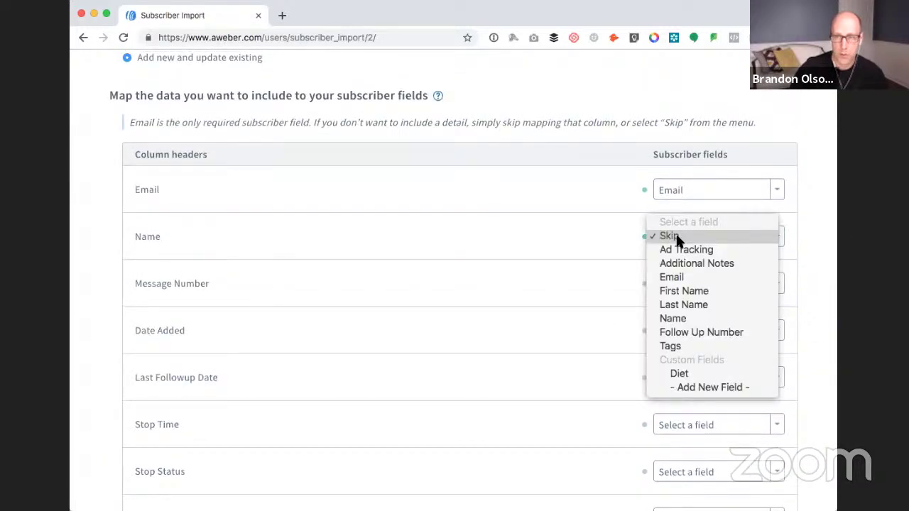
{"action": "left_click", "coordinate": [670, 235]}
{"action": "scroll", "coordinate": [605, 291], "scroll_direction": "down", "scroll_amount": 10}
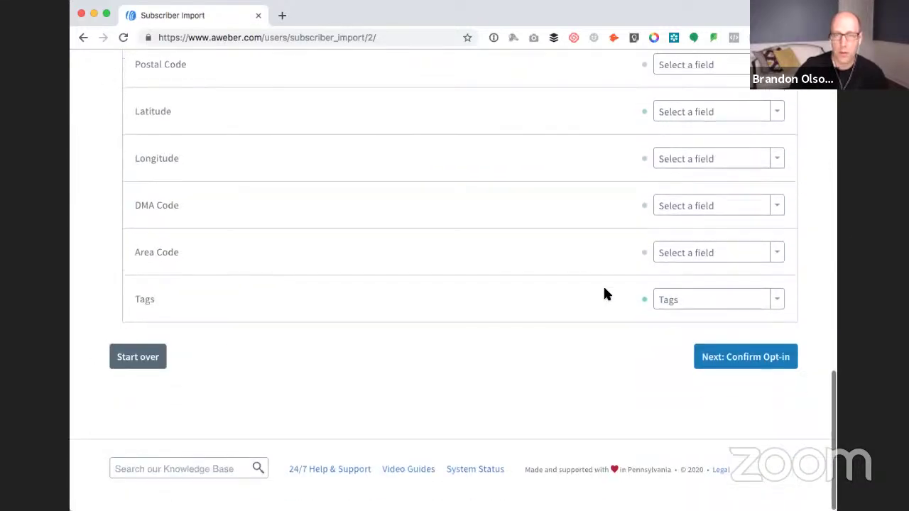